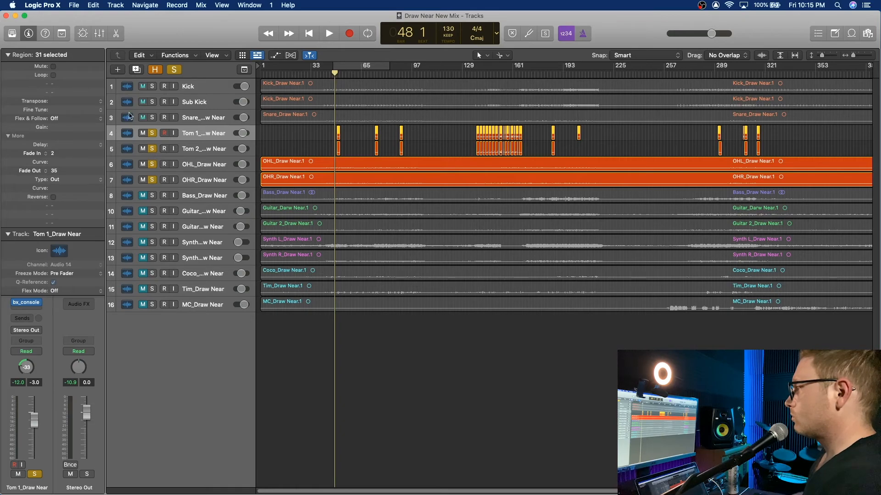
Step: Unsolo both overhead tracks and Tom 2, audition Tom 1 alone from about bar 137, and return the playhead to just before the first hit
{"action": "left_click", "coordinate": [153, 166]}
{"action": "left_click", "coordinate": [152, 180]}
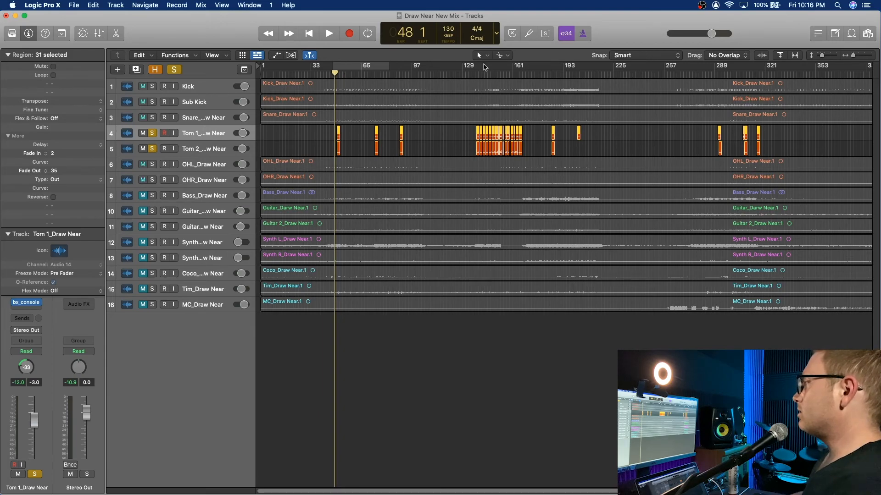
{"action": "left_click_drag", "start_coordinate": [853, 59], "coordinate": [859, 62]}
{"action": "scroll", "coordinate": [748, 130], "scroll_direction": "right", "scroll_amount": 15}
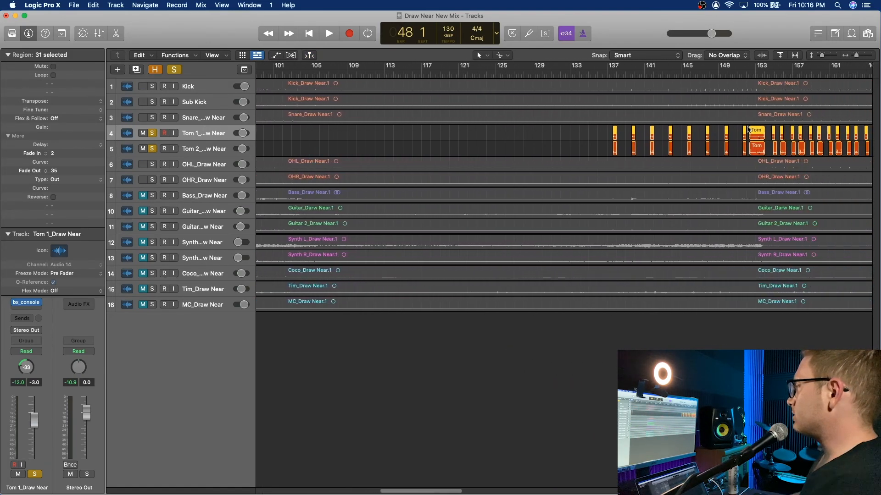
{"action": "left_click", "coordinate": [442, 72]}
{"action": "key", "text": "space"}
{"action": "left_click", "coordinate": [152, 149]}
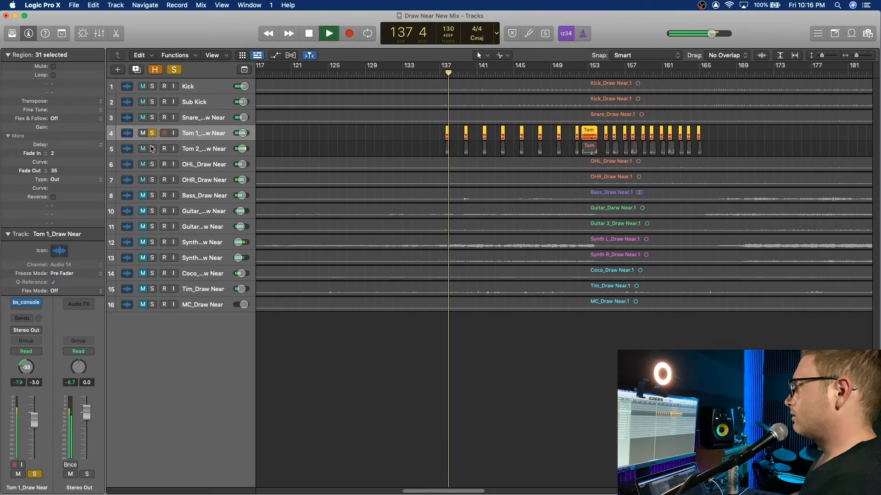
{"action": "left_click_drag", "start_coordinate": [855, 59], "coordinate": [859, 59]}
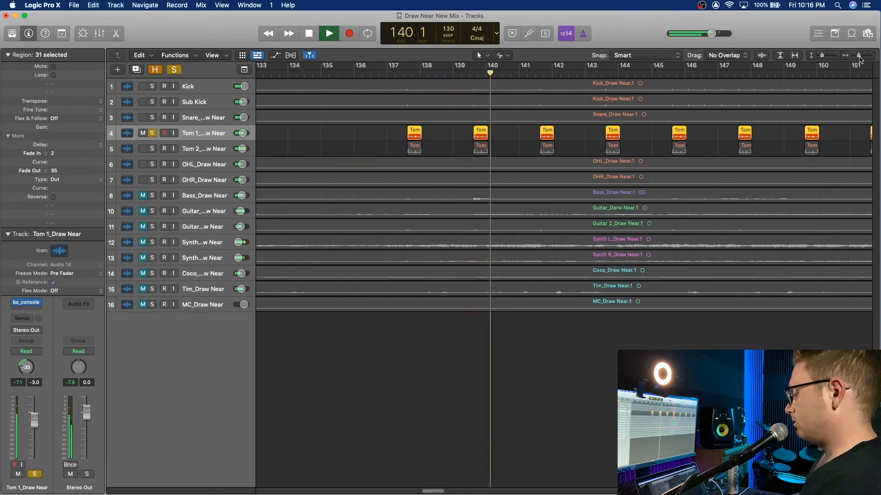
{"action": "key", "text": "space"}
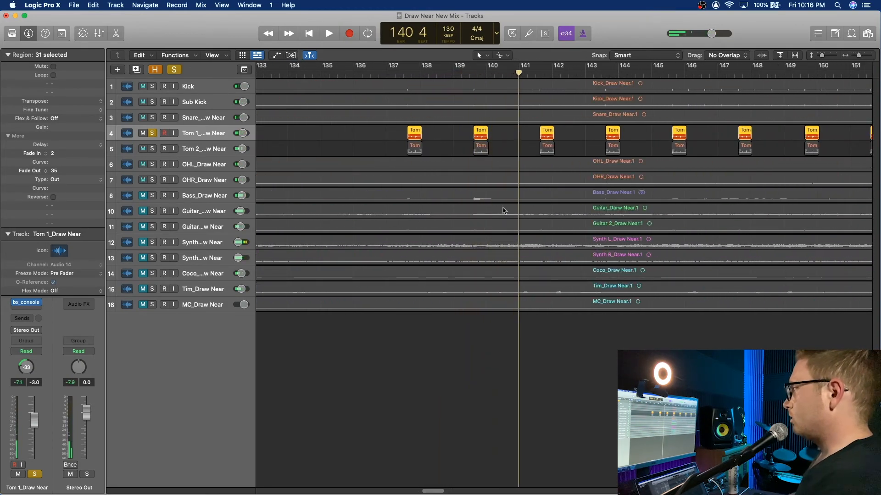
{"action": "left_click", "coordinate": [403, 72]}
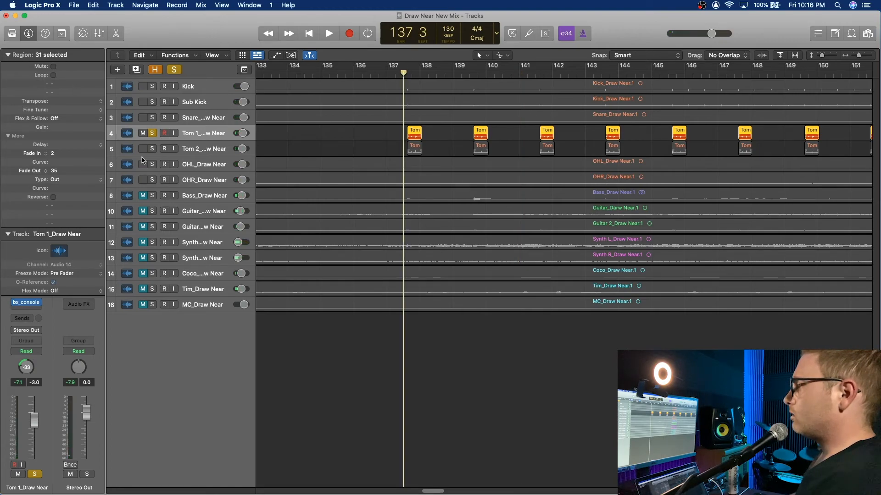
Step: Open Tom 1's bx_console SSL 4000 E and loop playback over the tom hit around bar 140
{"action": "left_click", "coordinate": [29, 304]}
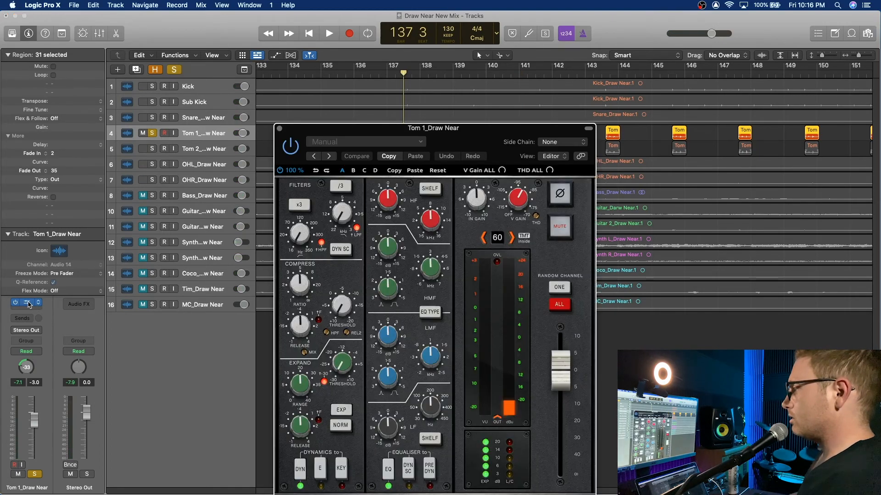
{"action": "left_click", "coordinate": [8, 55]}
{"action": "left_click_drag", "start_coordinate": [468, 138], "coordinate": [300, 79]}
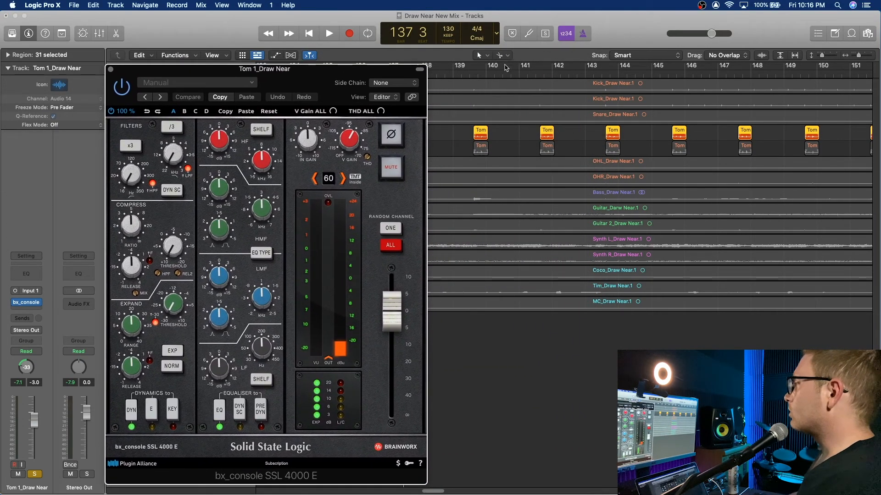
{"action": "mouse_move", "coordinate": [467, 67]}
{"action": "left_mouse_down"}
{"action": "mouse_move", "coordinate": [501, 66]}
{"action": "mouse_move", "coordinate": [456, 67]}
{"action": "mouse_move", "coordinate": [469, 67]}
{"action": "left_mouse_up"}
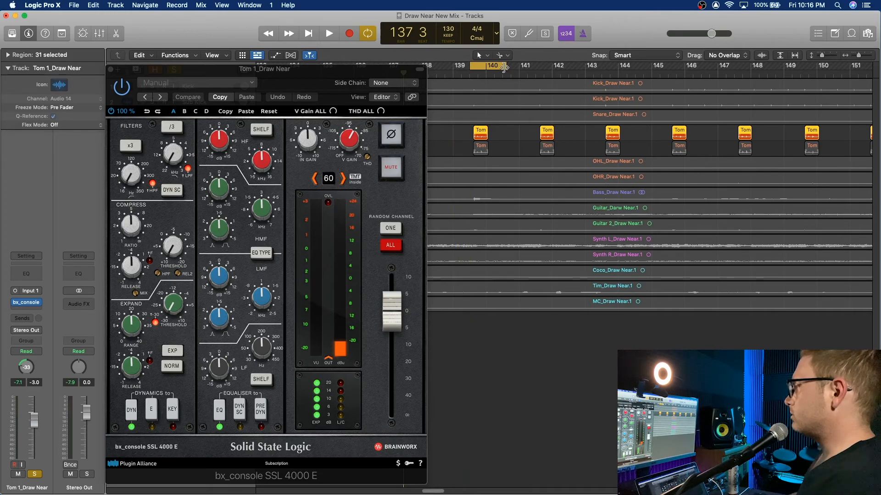
{"action": "key", "text": "space"}
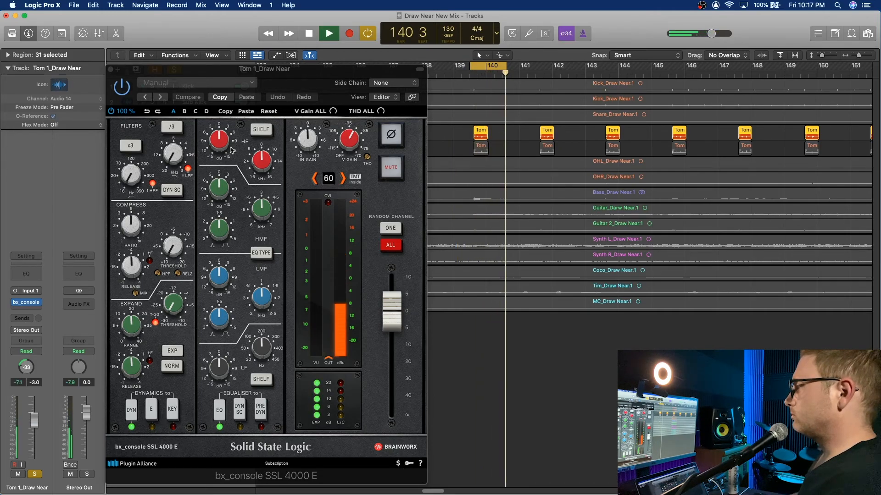
Step: Set the high-pass filter on Tom 1's channel strip to 200 Hz
{"action": "left_click", "coordinate": [133, 171]}
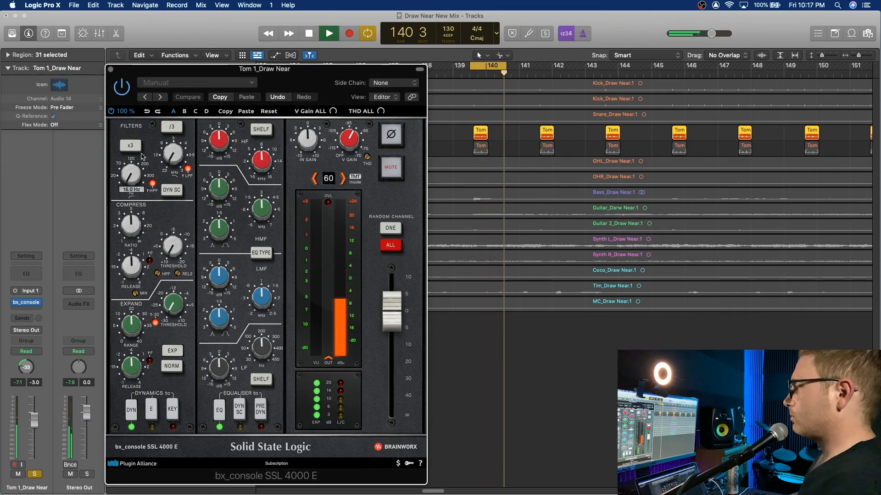
{"action": "left_click", "coordinate": [190, 95]}
{"action": "left_click_drag", "start_coordinate": [184, 115], "coordinate": [167, 180]}
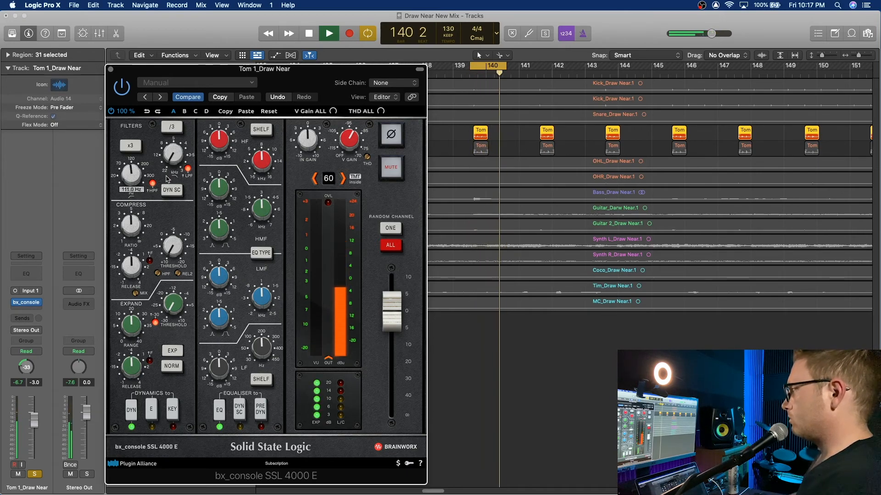
{"action": "left_click_drag", "start_coordinate": [167, 180], "coordinate": [168, 164]}
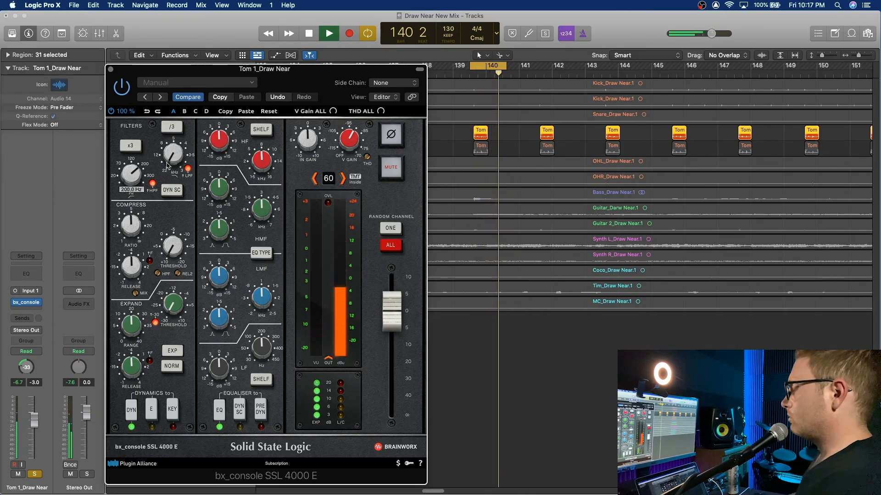
Step: Boost Tom 1's HF gain and cut the HMF band, adjusting the HMF Q and lowering its frequency
{"action": "mouse_move", "coordinate": [224, 140]}
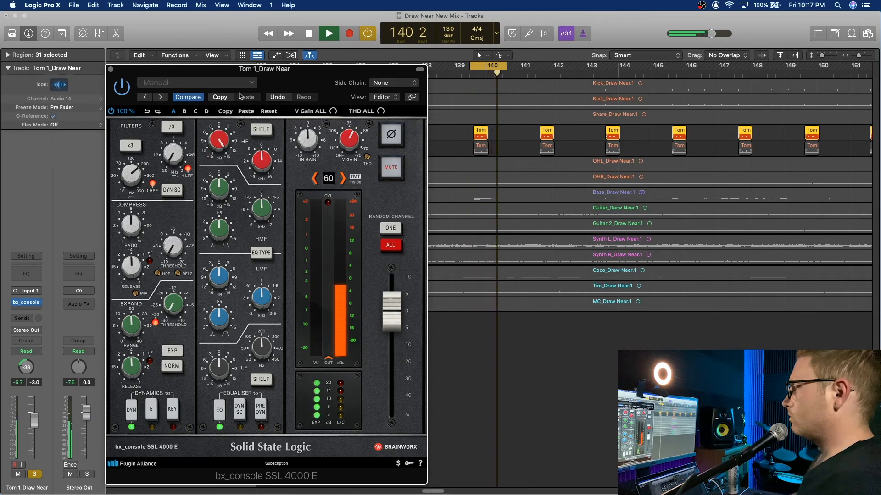
{"action": "left_click_drag", "start_coordinate": [220, 143], "coordinate": [224, 163]}
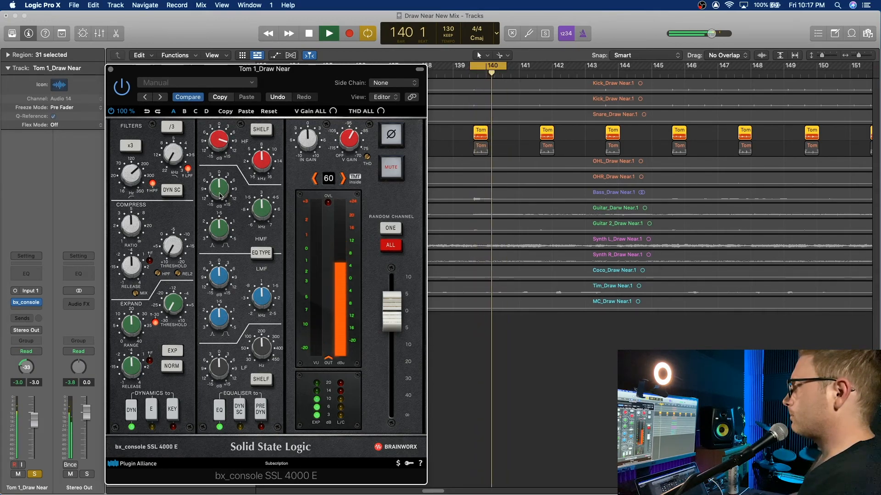
{"action": "left_click_drag", "start_coordinate": [216, 239], "coordinate": [263, 140]}
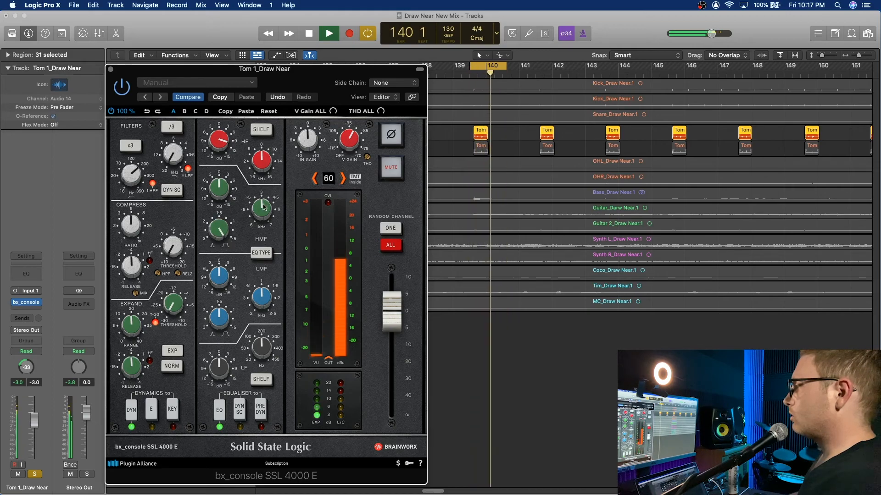
{"action": "left_click_drag", "start_coordinate": [263, 203], "coordinate": [263, 219]}
{"action": "mouse_move", "coordinate": [219, 189]}
{"action": "left_mouse_down"}
{"action": "mouse_move", "coordinate": [227, 214]}
{"action": "mouse_move", "coordinate": [228, 200]}
{"action": "left_mouse_up"}
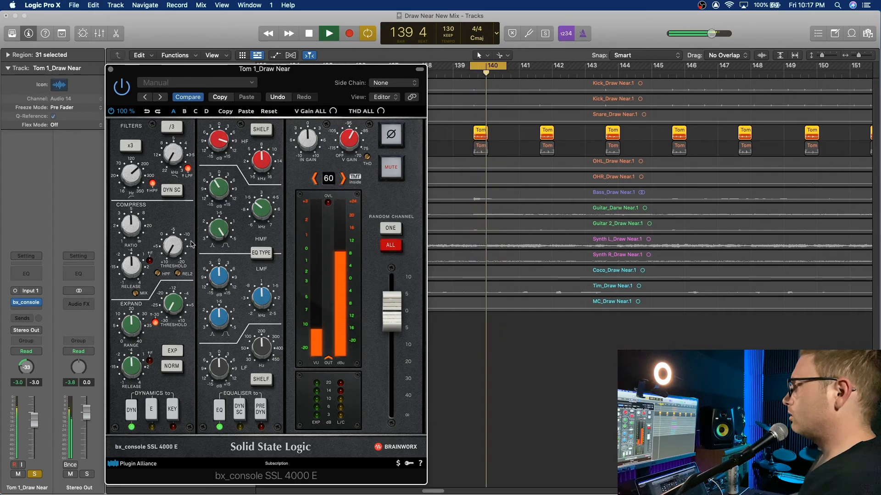
Step: Set Tom 1's compressor threshold to about -14 dB with the expander range at 0
{"action": "left_click_drag", "start_coordinate": [176, 247], "coordinate": [196, 188]}
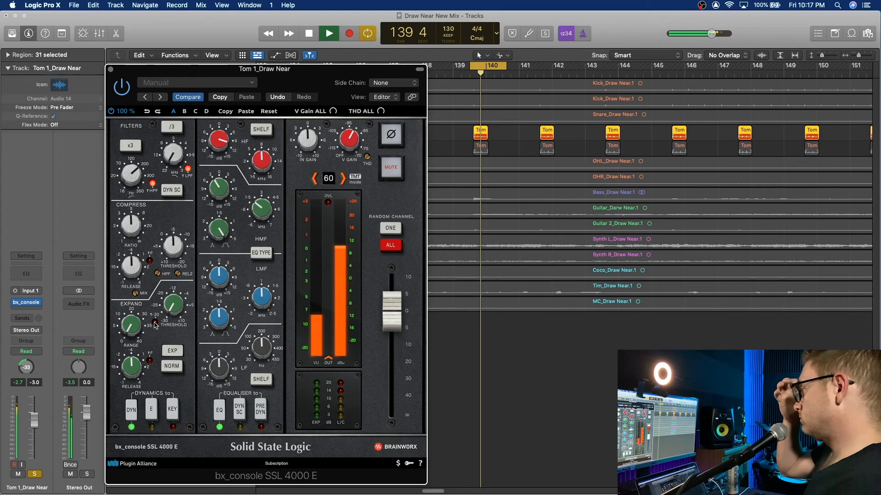
{"action": "left_click_drag", "start_coordinate": [173, 252], "coordinate": [179, 231]}
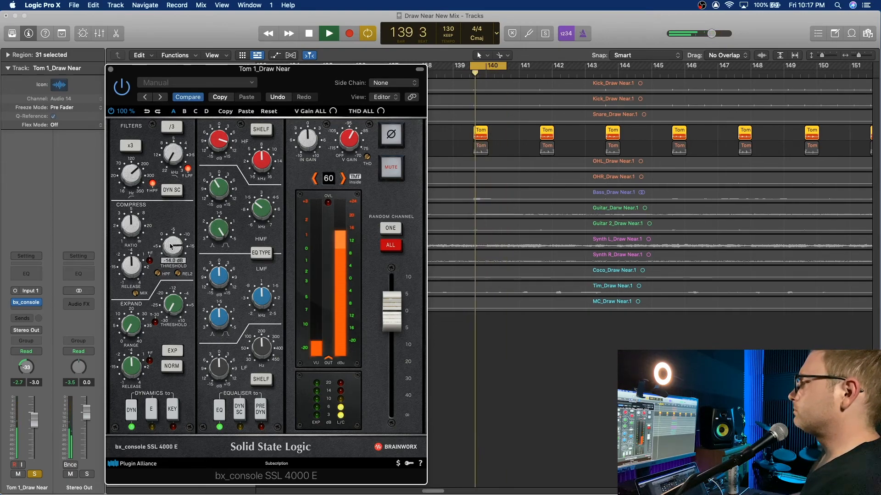
Step: Lower Tom 1's LMF frequency and cut the LMF gain, finishing with playback stopped and the plug-in closed
{"action": "left_click_drag", "start_coordinate": [262, 309], "coordinate": [266, 329]}
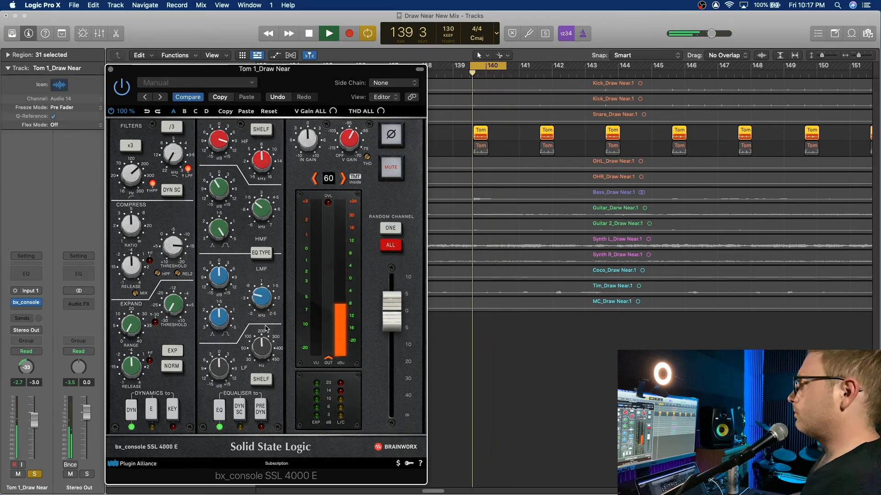
{"action": "left_click_drag", "start_coordinate": [221, 282], "coordinate": [263, 304]}
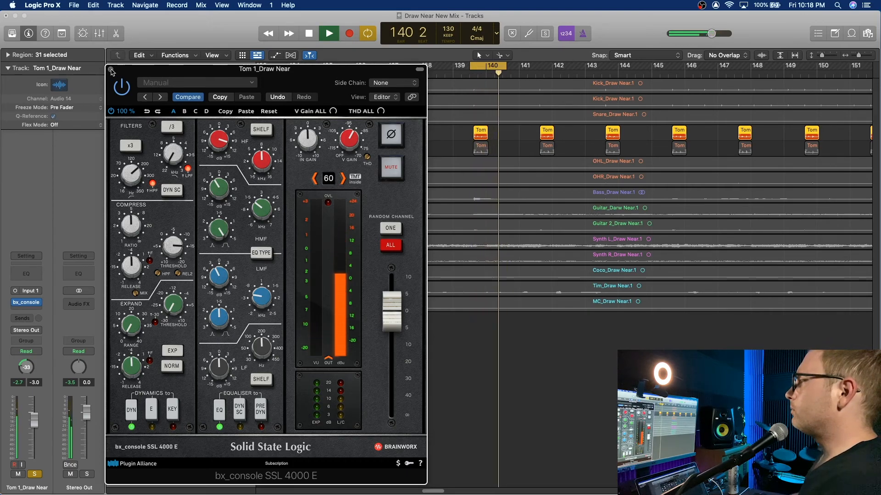
{"action": "key", "text": "space"}
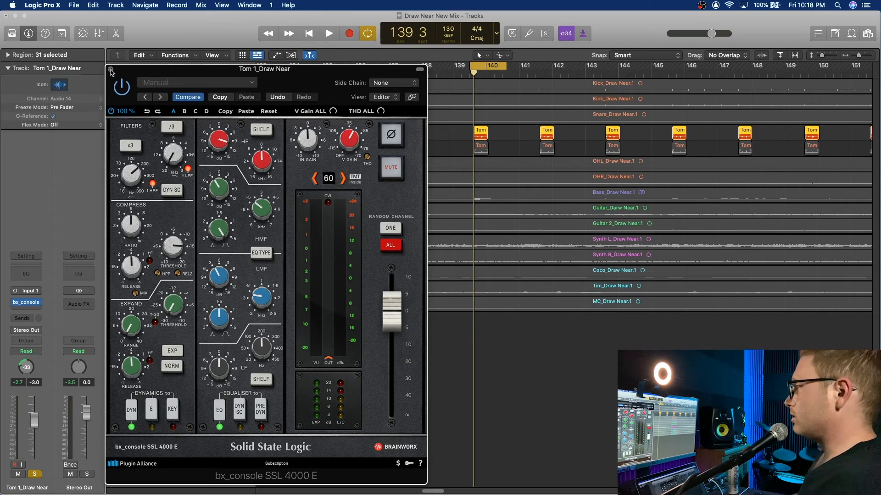
{"action": "left_click", "coordinate": [110, 70]}
Step: Switch the solo from Tom 1 to Tom 2, resume looped playback, and open Tom 2's bx_console plug-in
{"action": "left_click", "coordinate": [153, 149]}
{"action": "left_click", "coordinate": [153, 135]}
{"action": "key", "text": "space"}
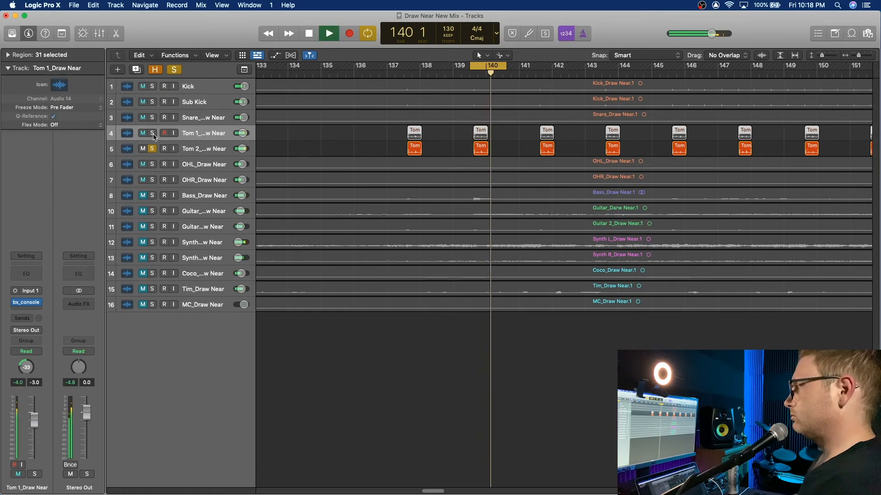
{"action": "left_click", "coordinate": [202, 148]}
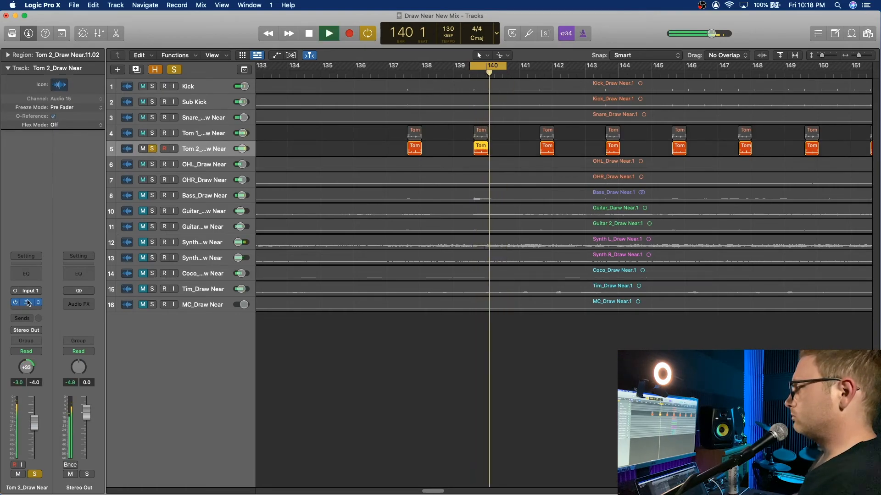
{"action": "left_click", "coordinate": [28, 303]}
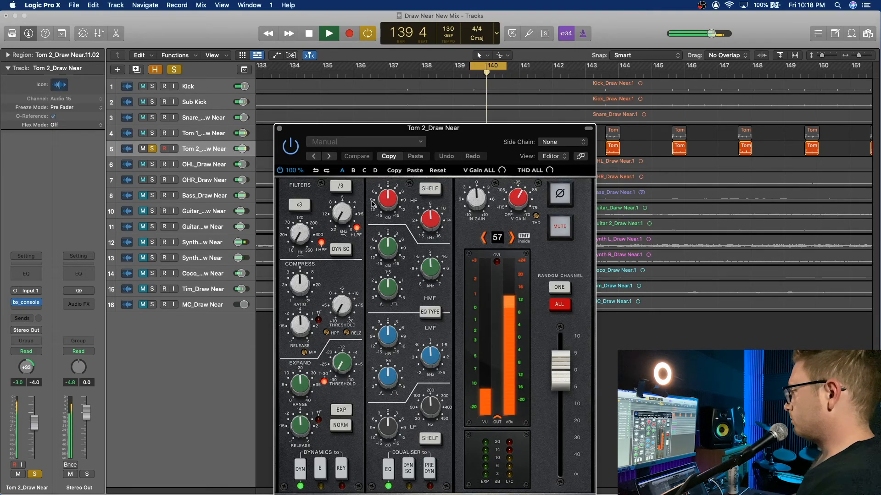
Step: Raise Tom 2's high-pass filter to just above 120 Hz and boost the HF gain
{"action": "left_click_drag", "start_coordinate": [301, 234], "coordinate": [324, 219]}
{"action": "left_click_drag", "start_coordinate": [390, 205], "coordinate": [397, 205]}
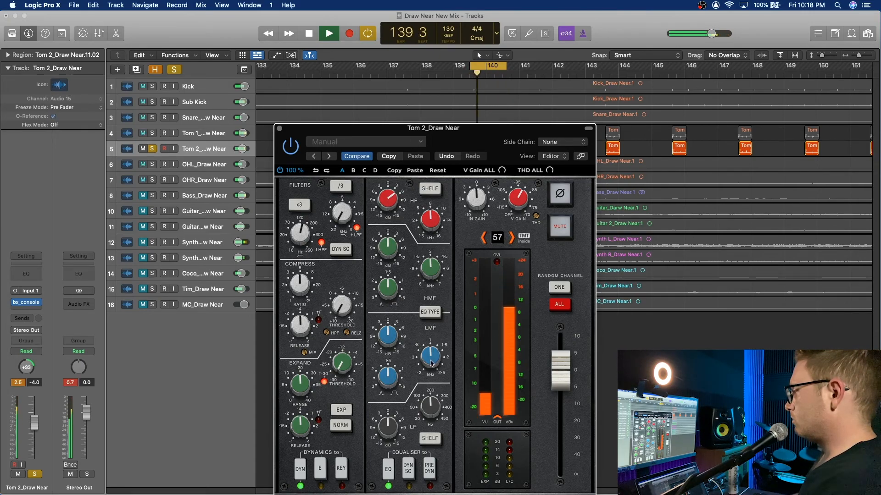
Step: Cut Tom 2's HMF and LMF gains, lowering both band frequencies and adjusting the HMF Q
{"action": "left_click_drag", "start_coordinate": [430, 272], "coordinate": [397, 268]}
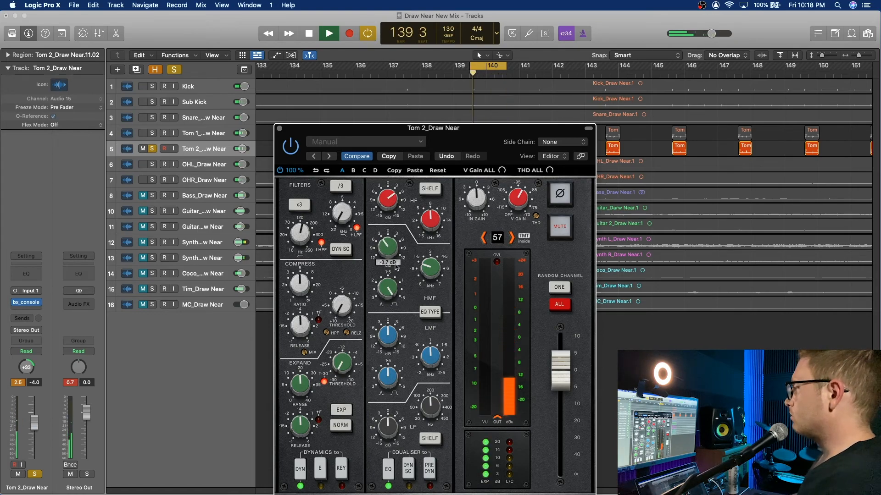
{"action": "left_click_drag", "start_coordinate": [396, 268], "coordinate": [396, 272]}
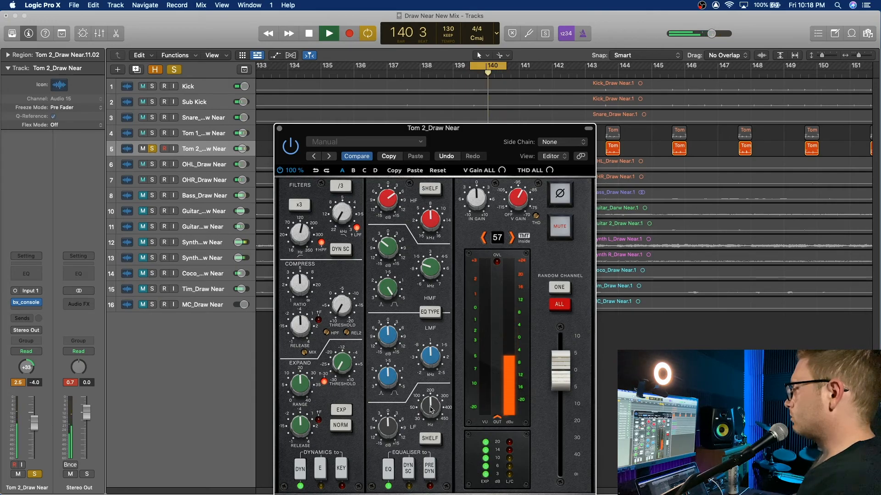
{"action": "left_click_drag", "start_coordinate": [432, 360], "coordinate": [438, 378]}
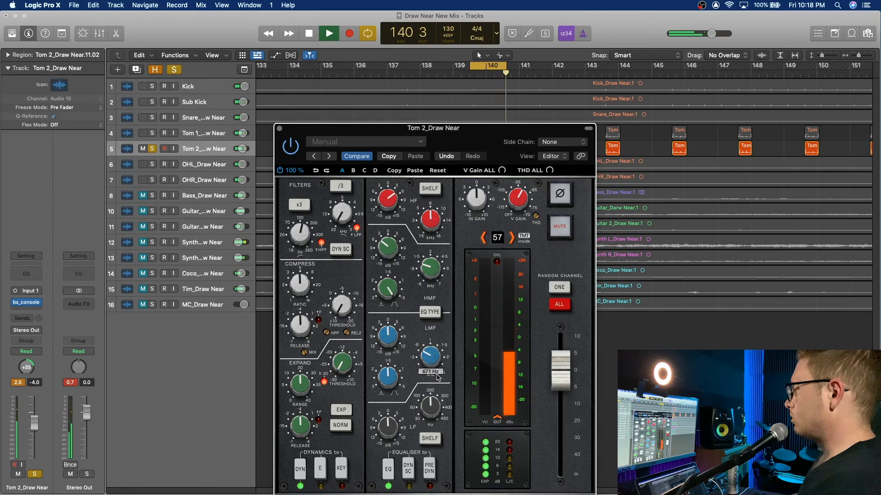
{"action": "left_click_drag", "start_coordinate": [388, 350], "coordinate": [426, 362]}
Step: Lower Tom 2's compressor threshold, set the expander range to 0, and stop playback
{"action": "left_click_drag", "start_coordinate": [347, 298], "coordinate": [341, 312]}
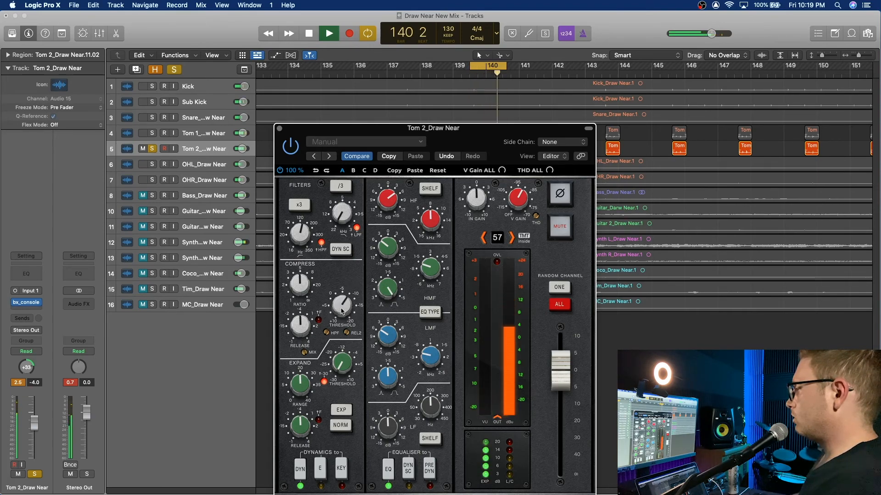
{"action": "left_click_drag", "start_coordinate": [301, 385], "coordinate": [308, 473]}
{"action": "left_click_drag", "start_coordinate": [344, 302], "coordinate": [345, 301]}
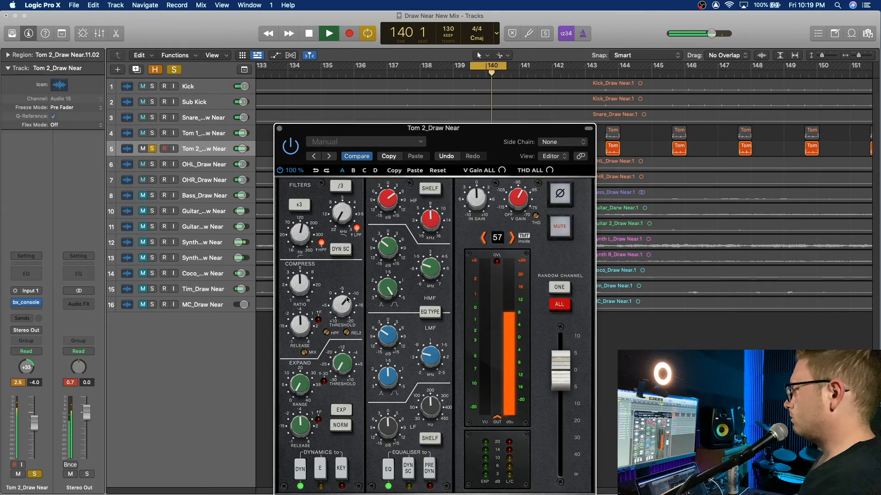
{"action": "key", "text": "space"}
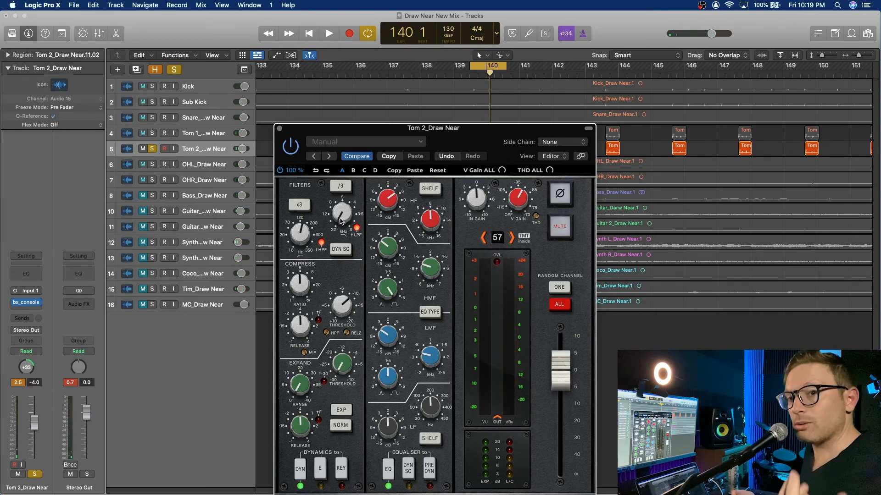
Step: Solo Tom 1 alongside Tom 2 and audition both processed toms together in the loop
{"action": "left_click", "coordinate": [151, 133]}
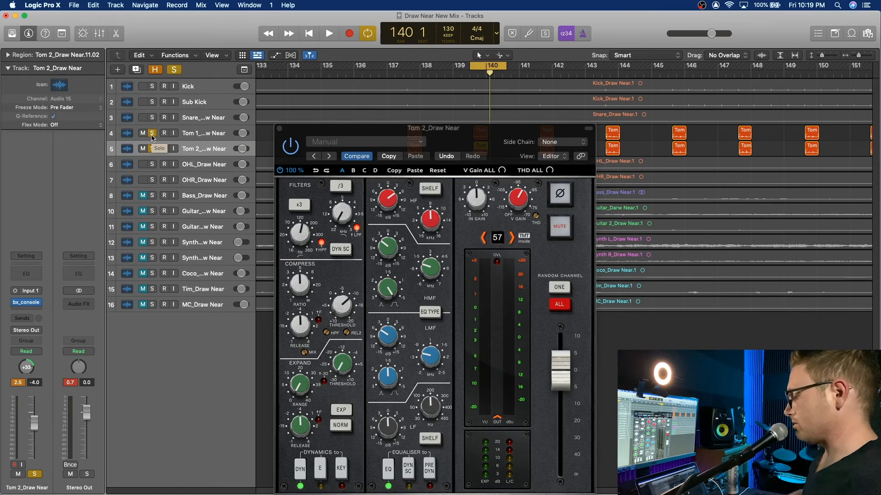
{"action": "key", "text": "space"}
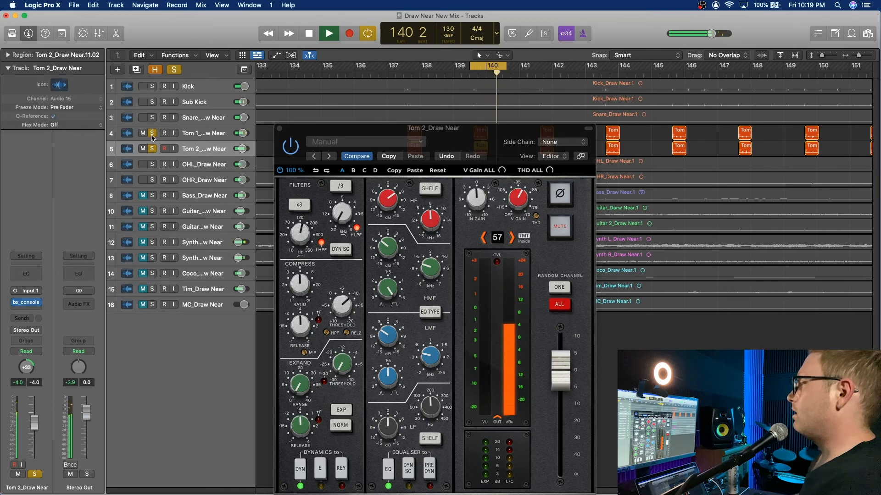
{"action": "key", "text": "space"}
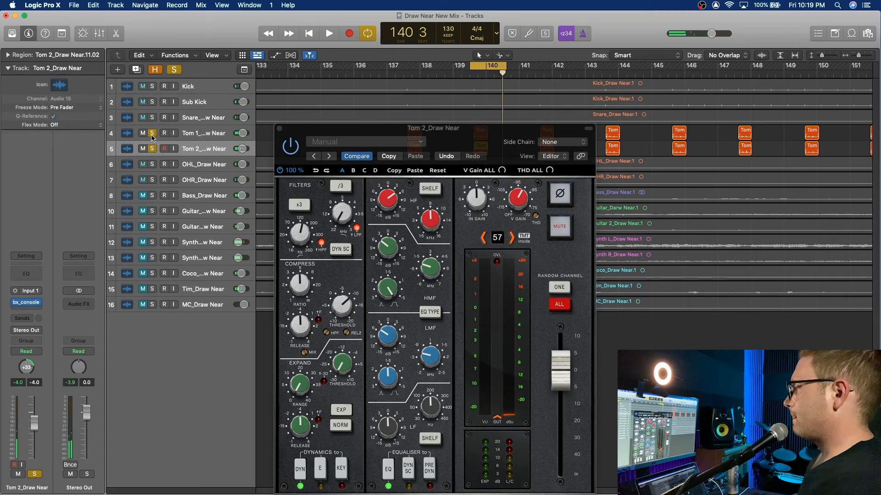
Step: Audition both toms together and place the Tom 1 and Tom 2 console windows side by side for comparison
{"action": "key", "text": "space"}
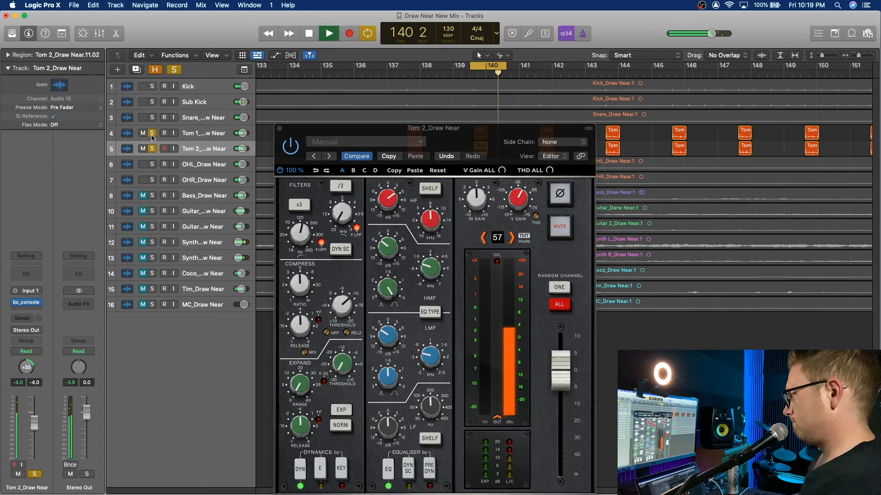
{"action": "key", "text": "space"}
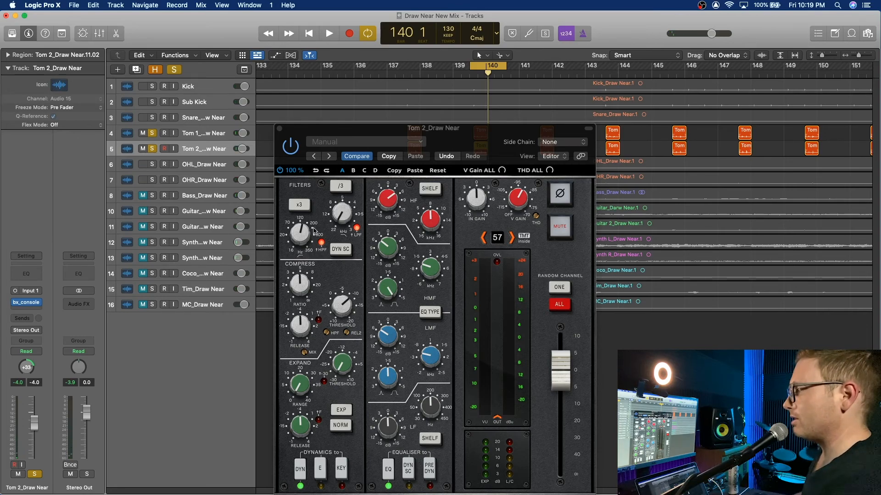
{"action": "left_click_drag", "start_coordinate": [384, 131], "coordinate": [539, 85]}
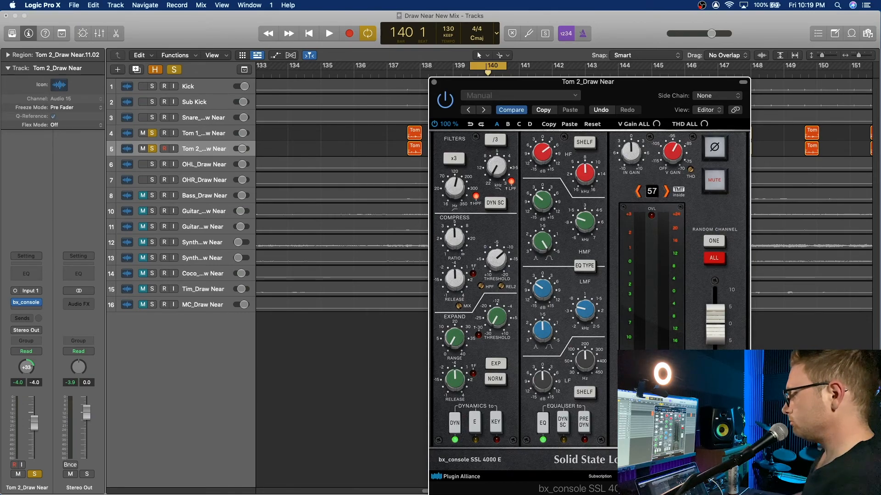
{"action": "left_click", "coordinate": [203, 132]}
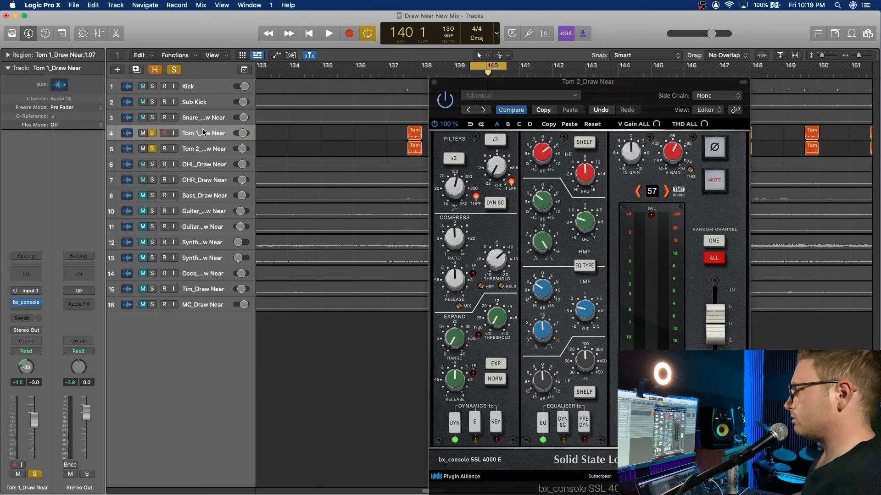
{"action": "left_click", "coordinate": [27, 303]}
{"action": "left_click_drag", "start_coordinate": [313, 77], "coordinate": [309, 85]}
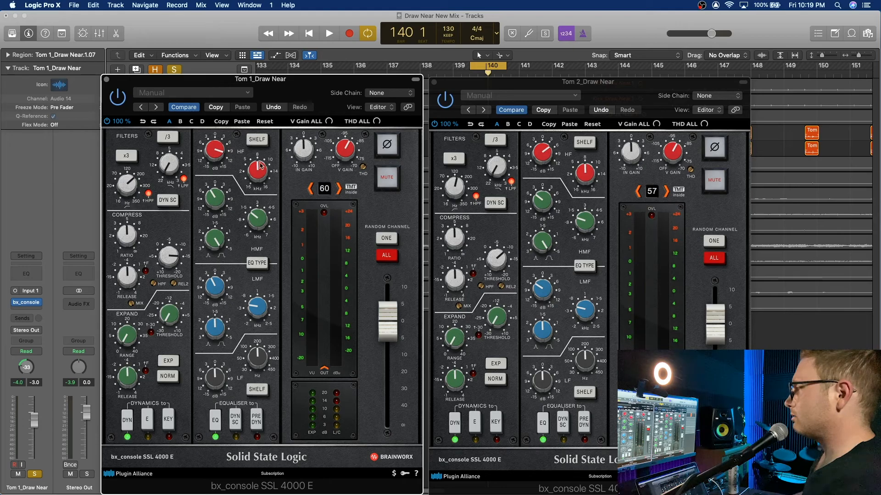
Step: Raise Tom 2's high-pass filter beyond 162 Hz during playback, comparing it with Tom 1's filter setting
{"action": "key", "text": "space"}
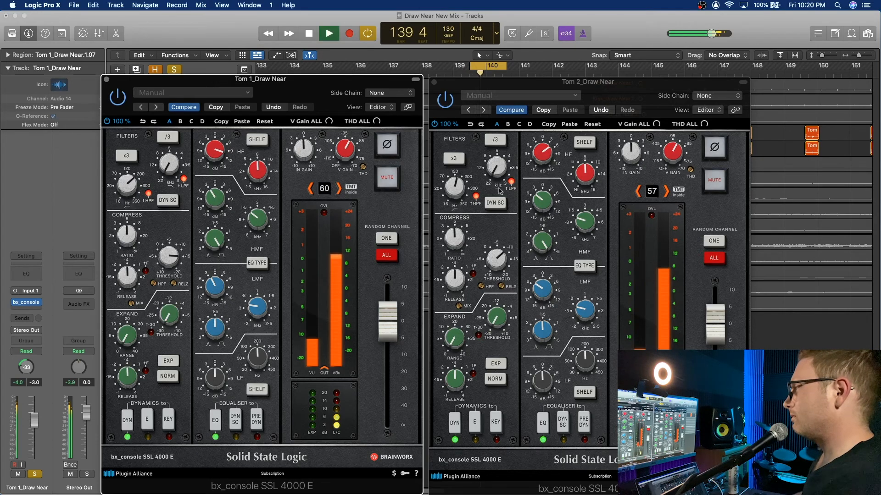
{"action": "left_click", "coordinate": [460, 188]}
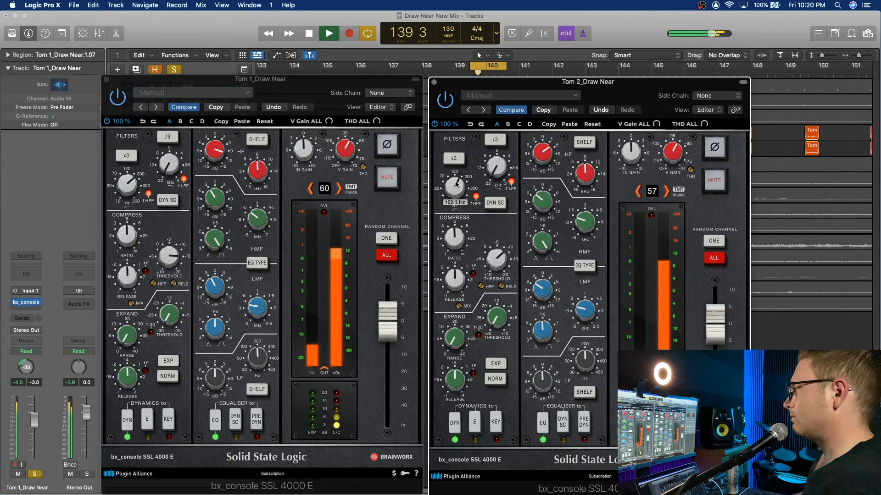
{"action": "left_click", "coordinate": [129, 180]}
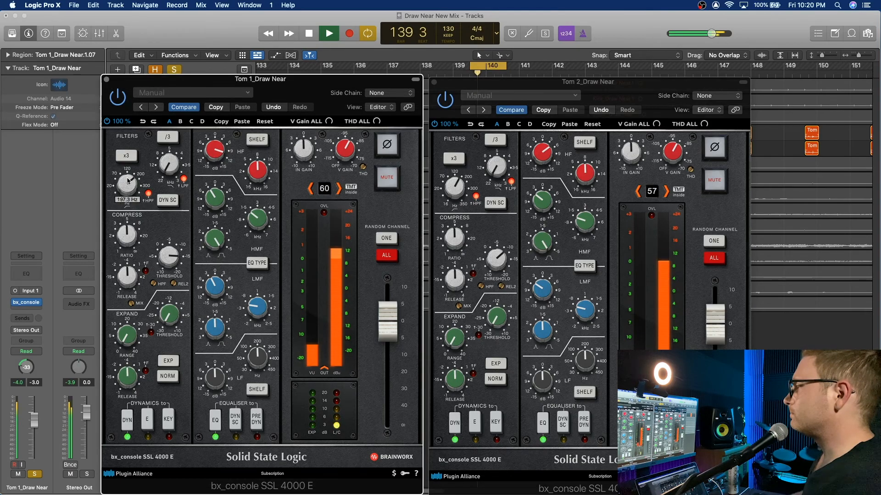
{"action": "left_click", "coordinate": [458, 186]}
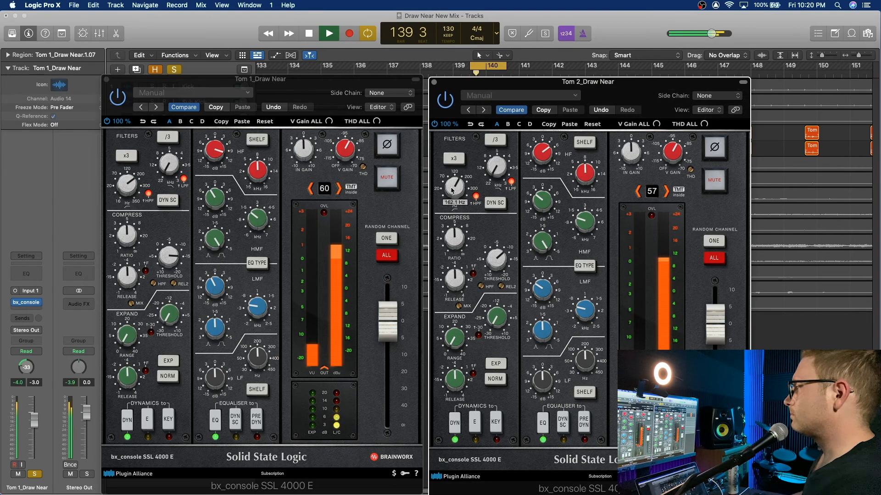
{"action": "left_click", "coordinate": [130, 186]}
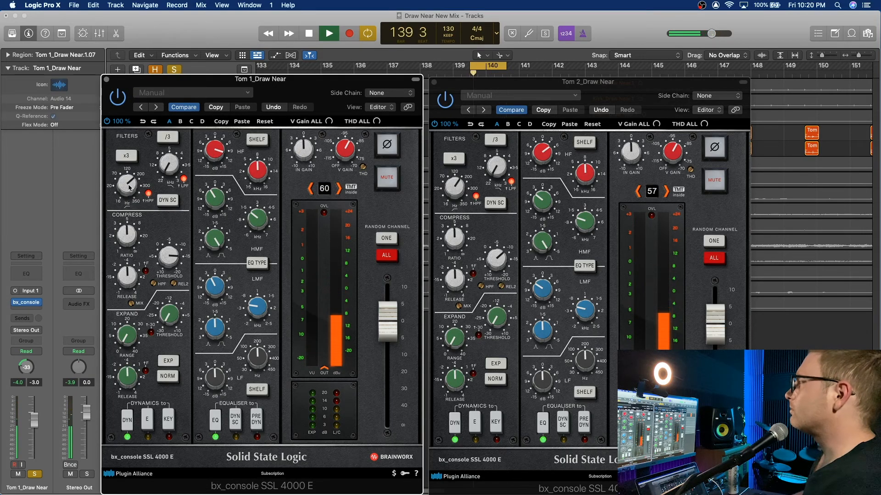
{"action": "left_click", "coordinate": [461, 192]}
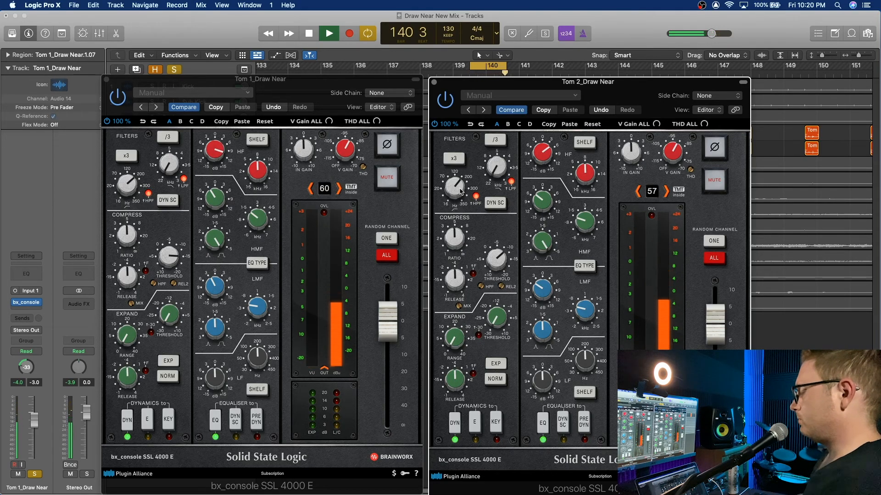
{"action": "key", "text": "space"}
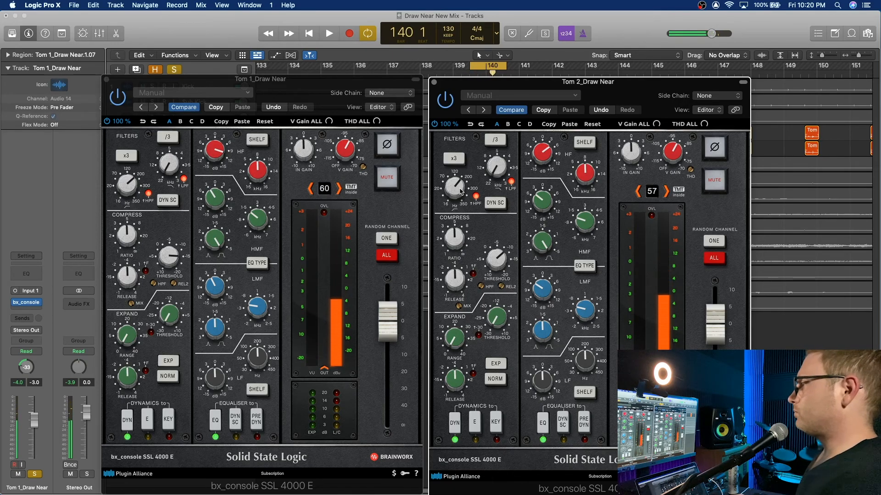
Step: Audition the filtered toms once more in the loop and close both tom console windows
{"action": "mouse_move", "coordinate": [461, 192]}
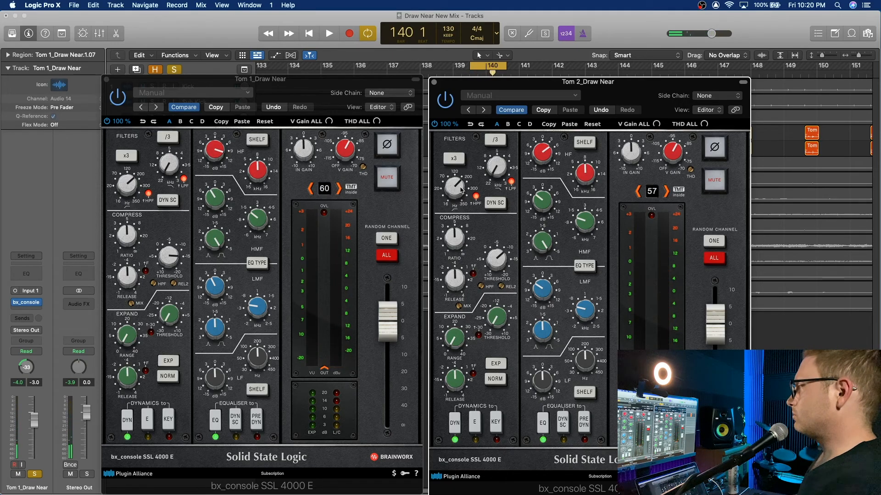
{"action": "key", "text": "space"}
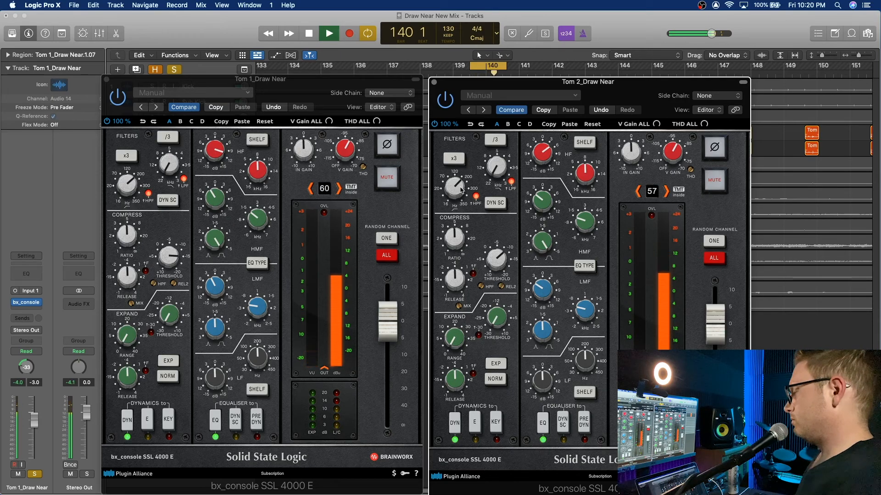
{"action": "key", "text": "space"}
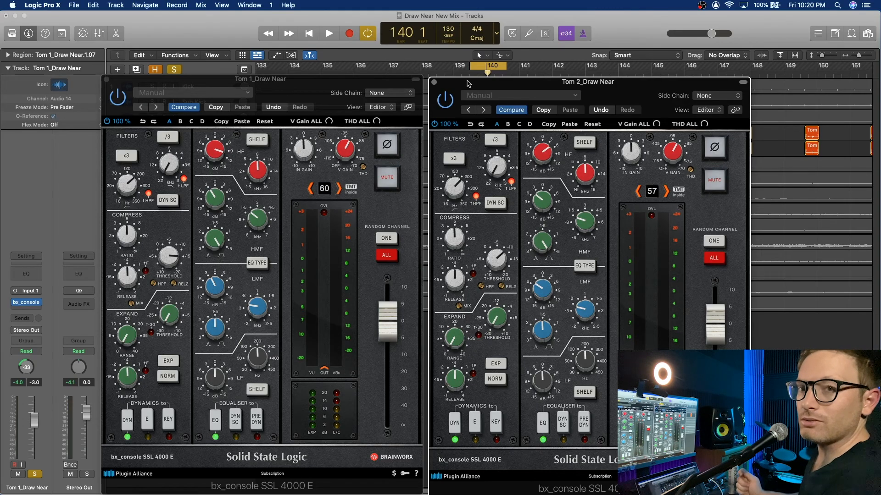
{"action": "left_click", "coordinate": [434, 83]}
{"action": "left_click", "coordinate": [107, 80]}
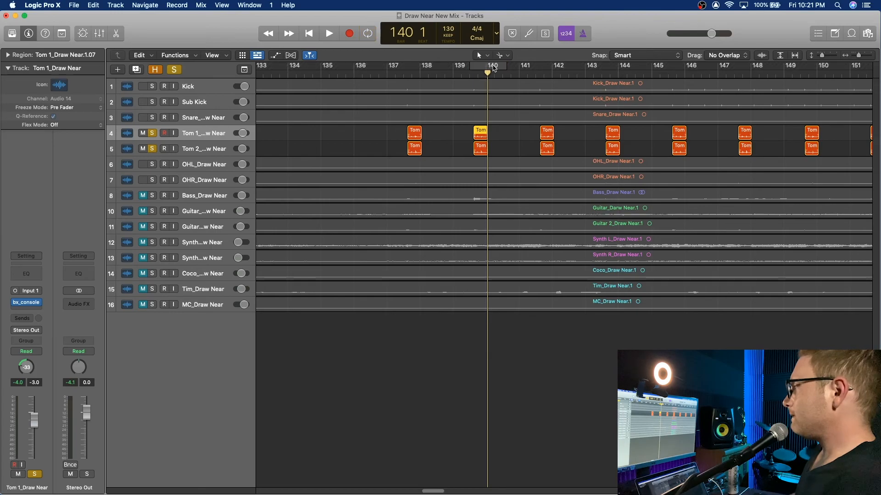
Step: Solo Kick, Sub Kick and Snare alongside the toms and audition the drums from about bar 154
{"action": "left_click", "coordinate": [153, 87]}
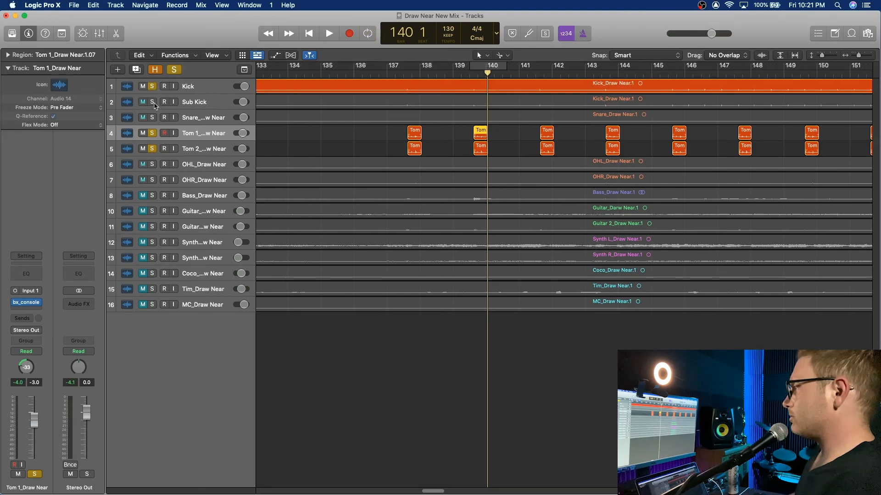
{"action": "left_click", "coordinate": [152, 102]}
{"action": "left_click", "coordinate": [153, 118]}
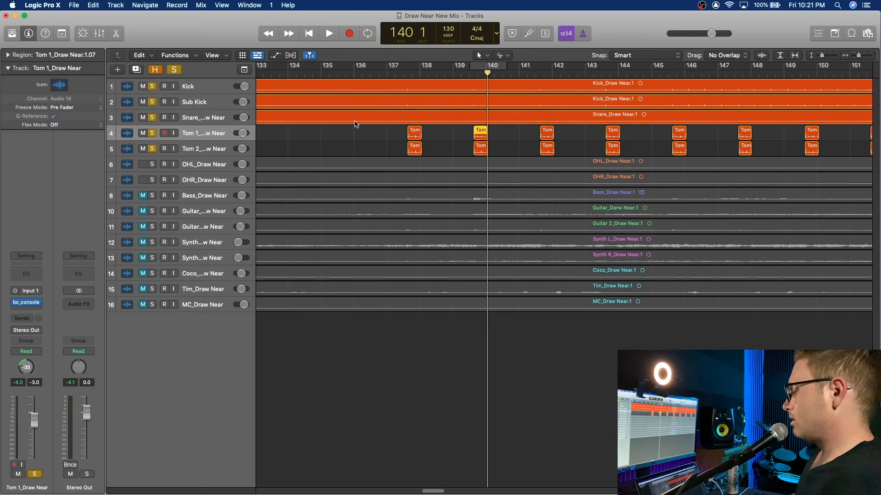
{"action": "scroll", "coordinate": [351, 148], "scroll_direction": "left", "scroll_amount": 15}
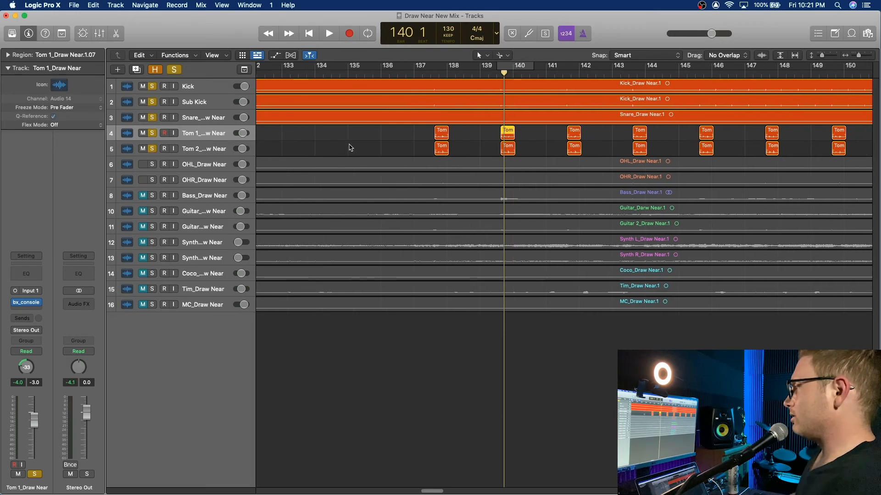
{"action": "scroll", "coordinate": [569, 144], "scroll_direction": "right", "scroll_amount": 18}
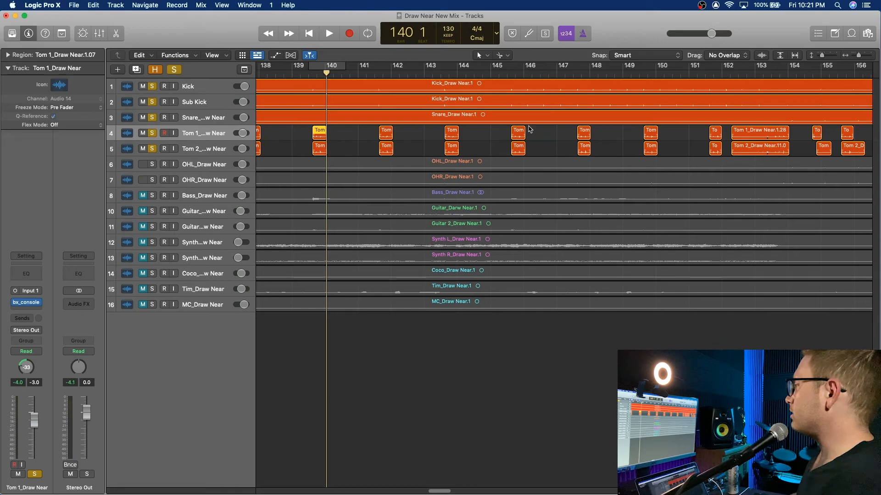
{"action": "scroll", "coordinate": [602, 135], "scroll_direction": "right", "scroll_amount": 10}
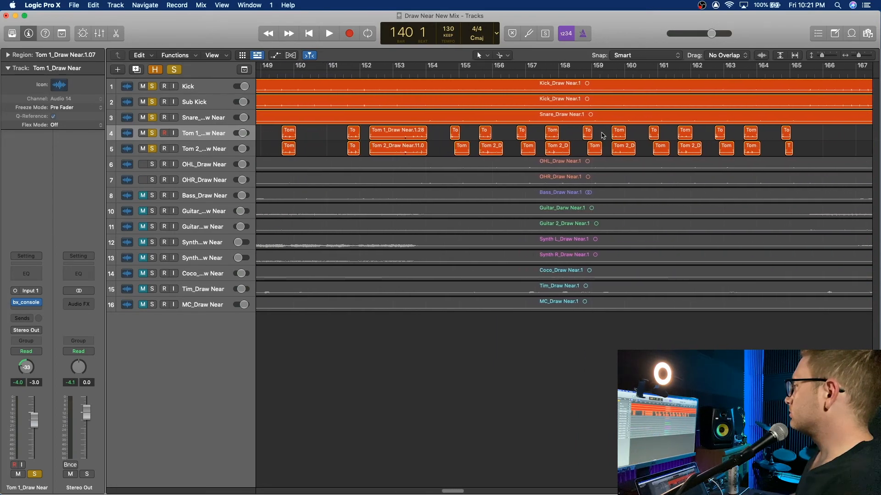
{"action": "left_click", "coordinate": [444, 74]}
{"action": "key", "text": "space"}
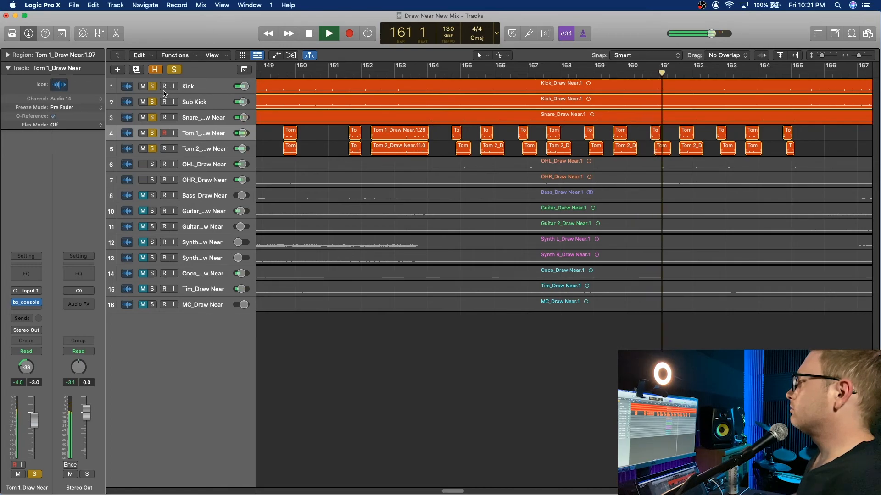
{"action": "key", "text": "space"}
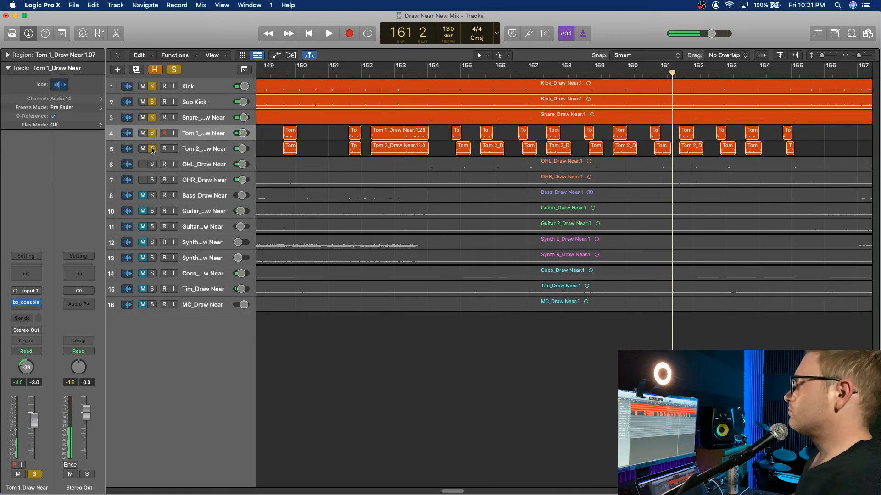
Step: Clear the solos on the kick, snare and tom tracks, and mute both overhead tracks, OHL and OHR
{"action": "left_click", "coordinate": [152, 149]}
{"action": "left_click", "coordinate": [154, 133]}
{"action": "left_click", "coordinate": [152, 117]}
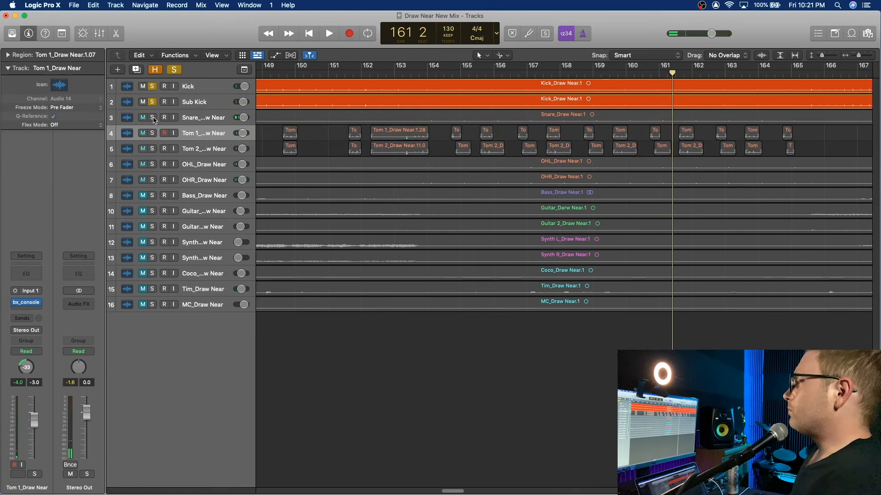
{"action": "left_click", "coordinate": [153, 102]}
{"action": "left_click", "coordinate": [153, 86]}
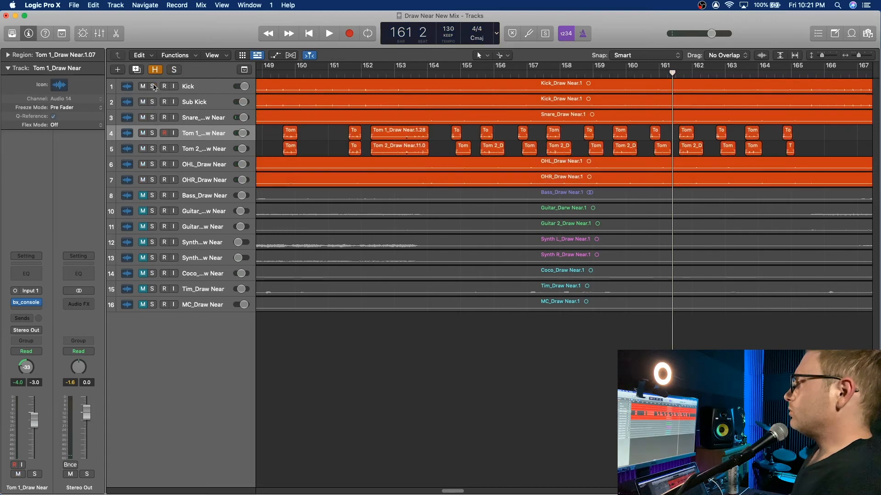
{"action": "left_click", "coordinate": [143, 181]}
{"action": "left_click", "coordinate": [143, 166]}
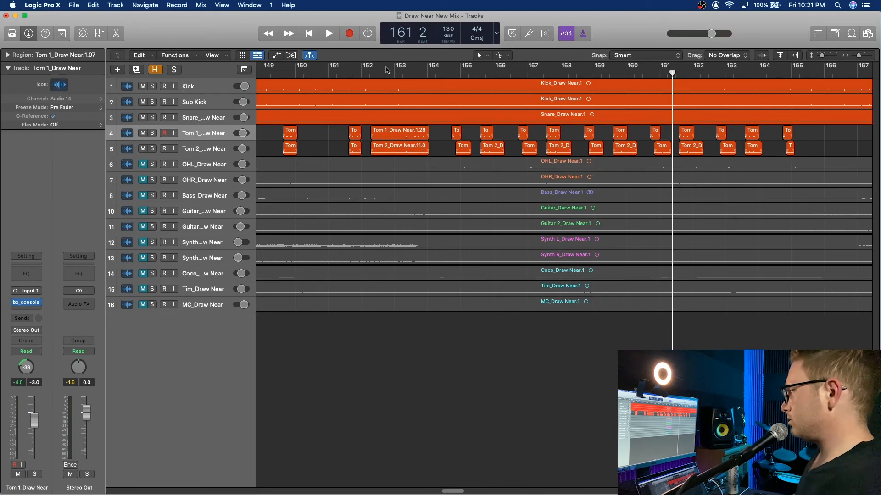
Step: Lower the Snare console's HMF frequency and boost its HMF gain while playing the drums from late in bar 151
{"action": "left_click", "coordinate": [349, 75]}
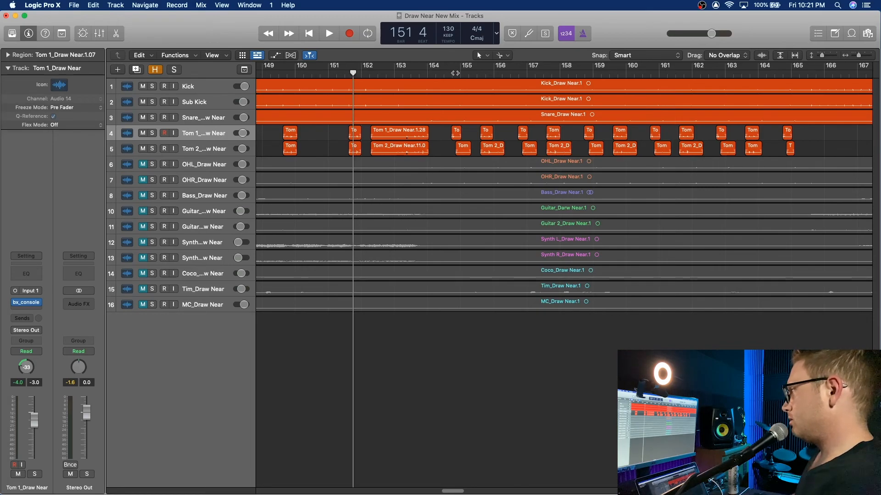
{"action": "key", "text": "space"}
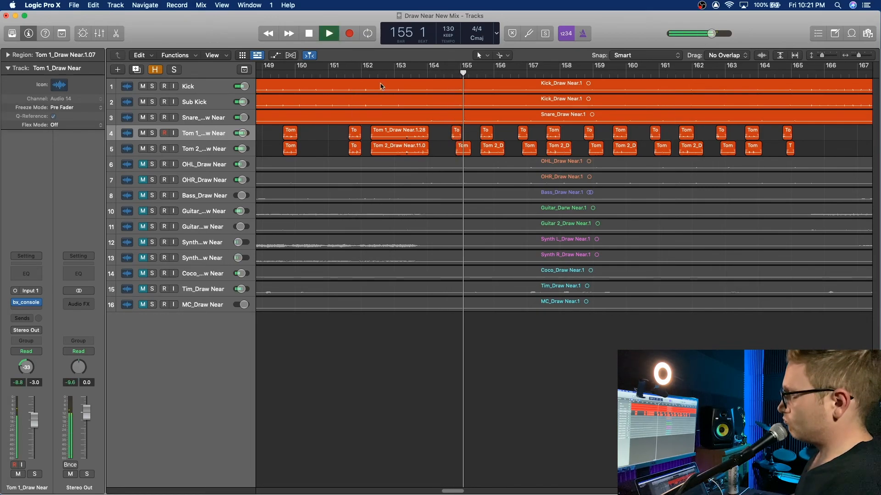
{"action": "left_click", "coordinate": [213, 114]}
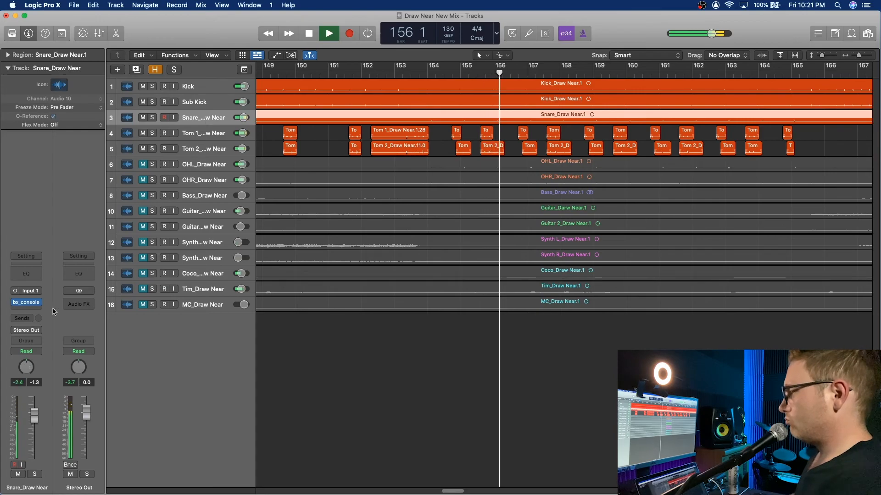
{"action": "left_click", "coordinate": [27, 304]}
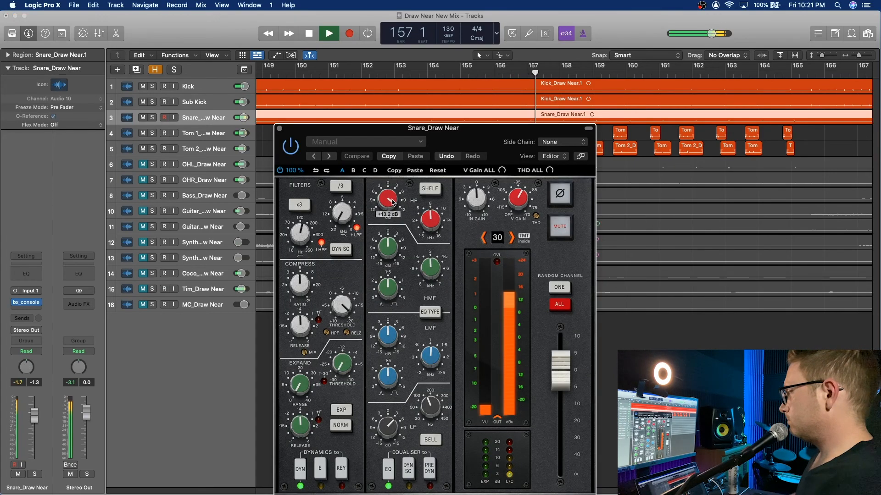
{"action": "left_click_drag", "start_coordinate": [429, 271], "coordinate": [428, 278]}
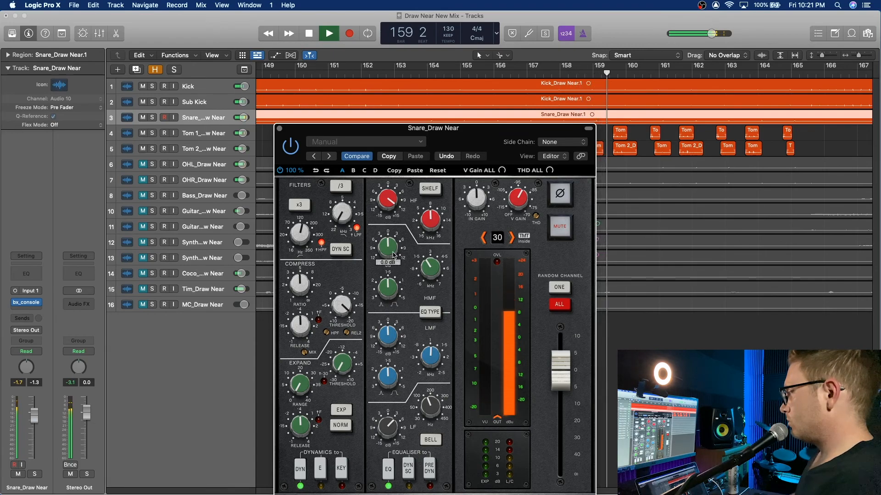
{"action": "left_click_drag", "start_coordinate": [393, 251], "coordinate": [395, 240]}
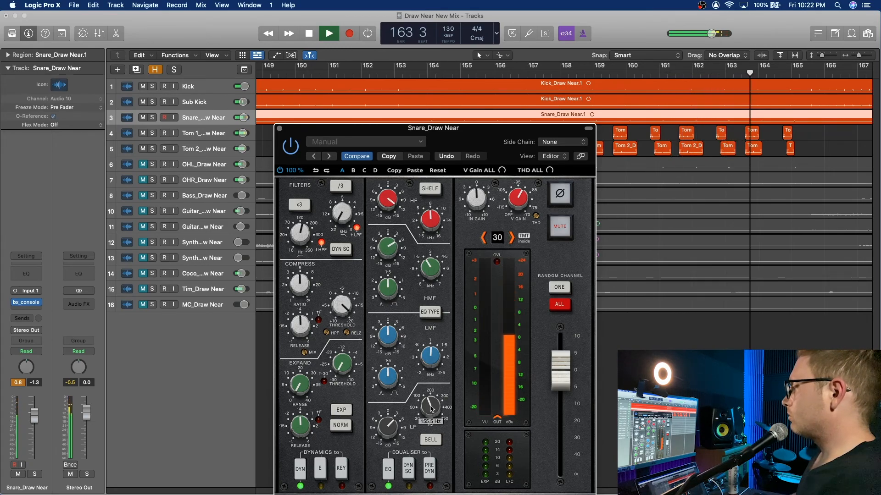
Step: Adjust the Snare's LF gain, stop playback, and close its console window
{"action": "mouse_move", "coordinate": [392, 427]}
{"action": "left_mouse_down"}
{"action": "mouse_move", "coordinate": [396, 407]}
{"action": "mouse_move", "coordinate": [397, 439]}
{"action": "left_mouse_up"}
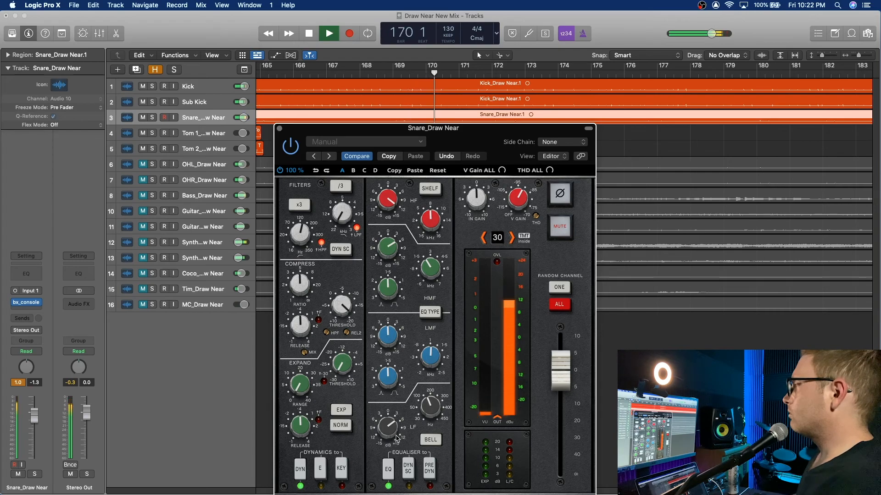
{"action": "key", "text": "space"}
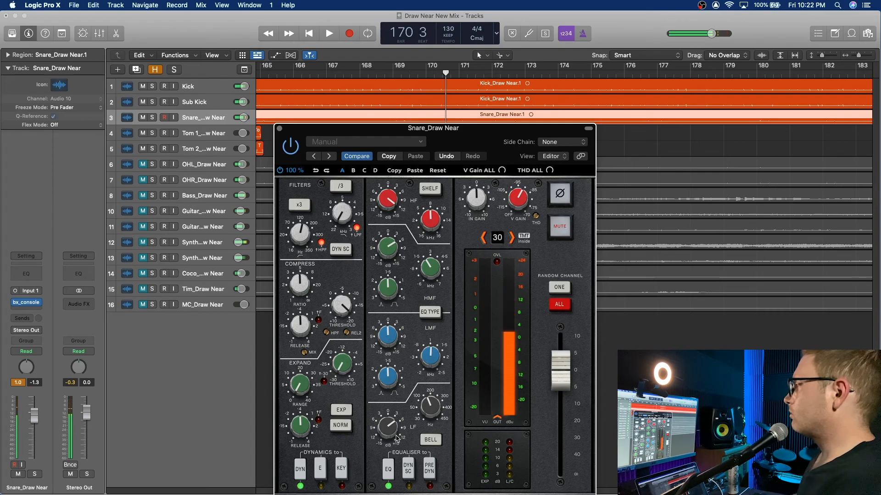
{"action": "left_click", "coordinate": [278, 129]}
{"action": "scroll", "coordinate": [393, 131], "scroll_direction": "left", "scroll_amount": 15}
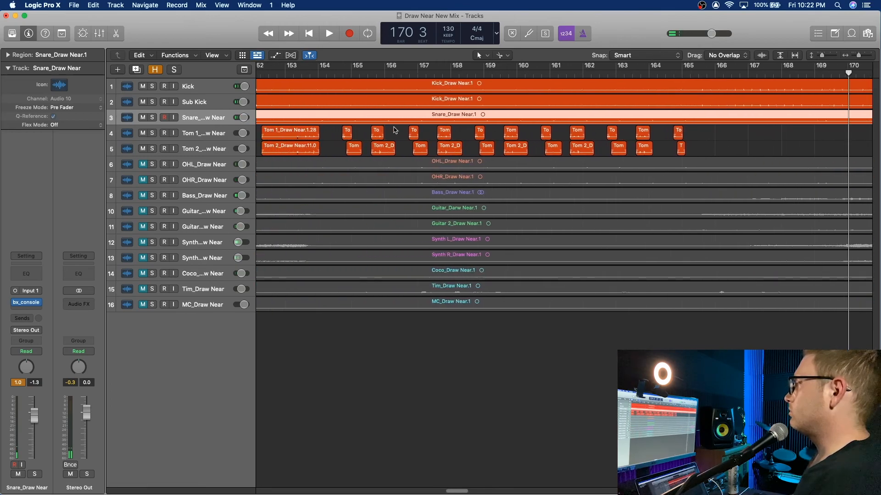
Step: Audition the drums from about bar 145 and again from about bar 154, with the Sub Kick track selected
{"action": "scroll", "coordinate": [341, 84], "scroll_direction": "left", "scroll_amount": 2}
{"action": "left_click", "coordinate": [363, 75]}
{"action": "key", "text": "space"}
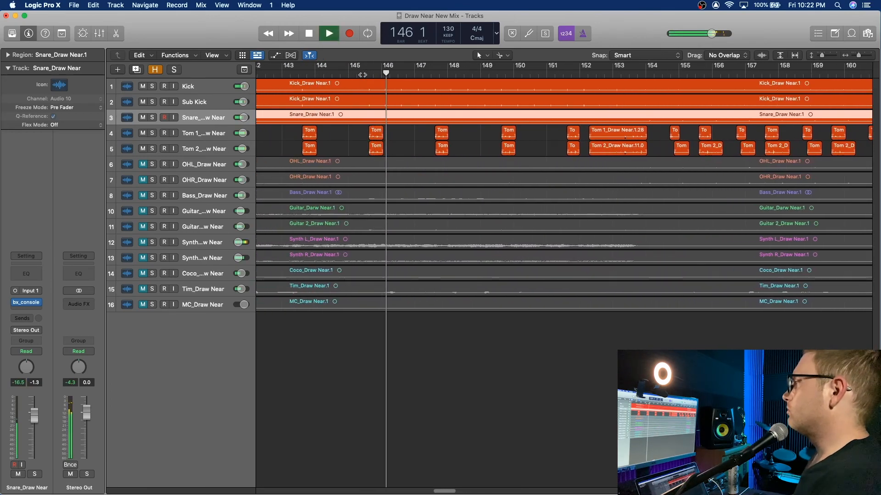
{"action": "left_click", "coordinate": [210, 101]}
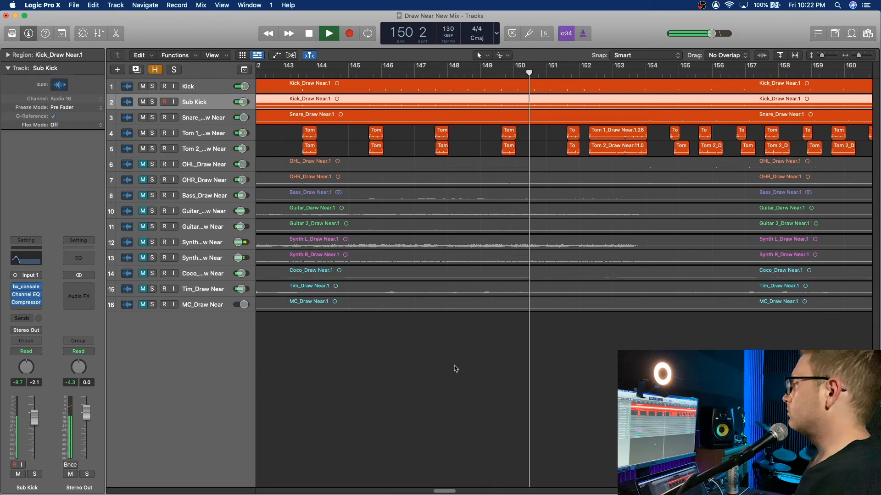
{"action": "key", "text": "space"}
{"action": "left_click", "coordinate": [567, 75]}
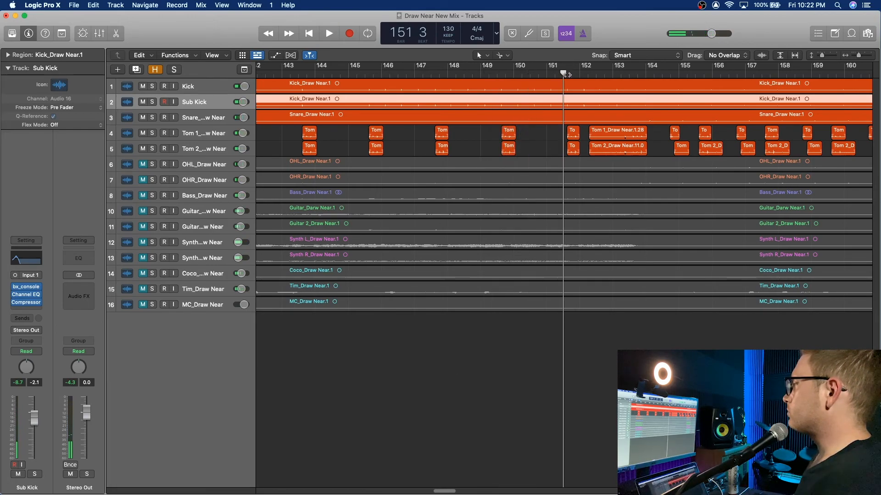
{"action": "left_click", "coordinate": [665, 73]}
{"action": "key", "text": "space"}
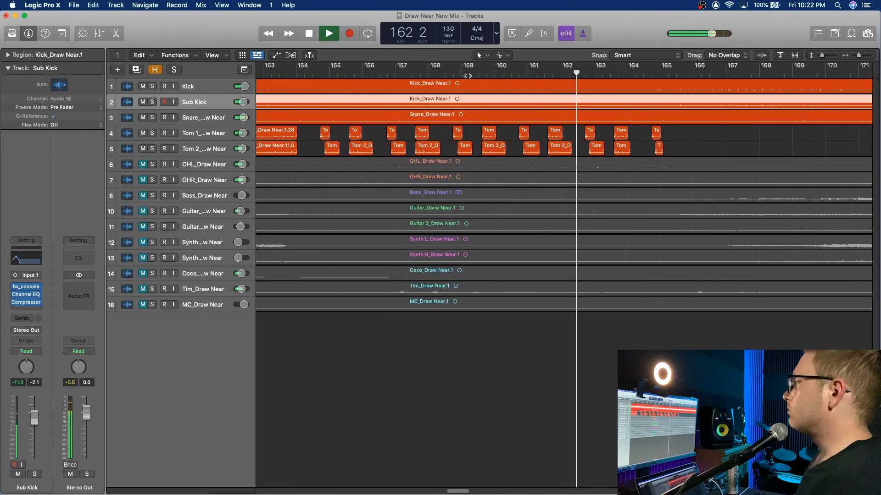
{"action": "key", "text": "space"}
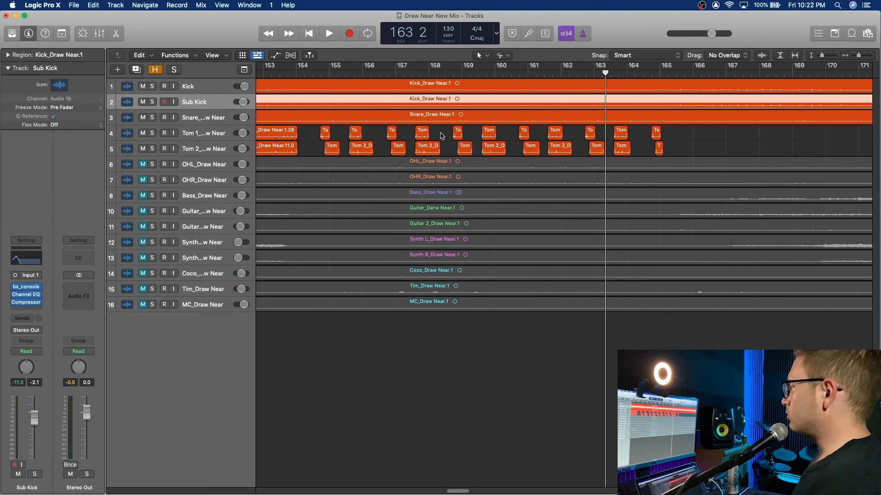
Step: Play the drums from bar 154, show the mixer, and select the OHL and OHR channel strips together before stopping playback
{"action": "scroll", "coordinate": [442, 136], "scroll_direction": "left", "scroll_amount": 10}
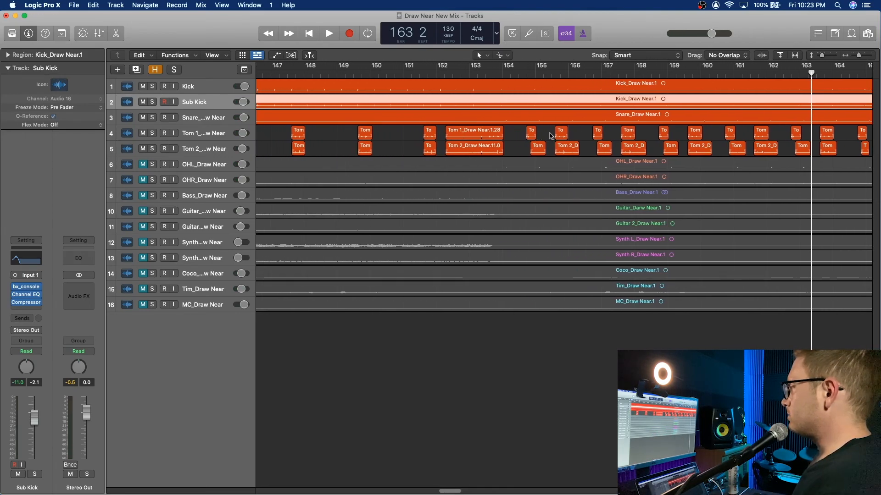
{"action": "scroll", "coordinate": [552, 136], "scroll_direction": "right", "scroll_amount": 2}
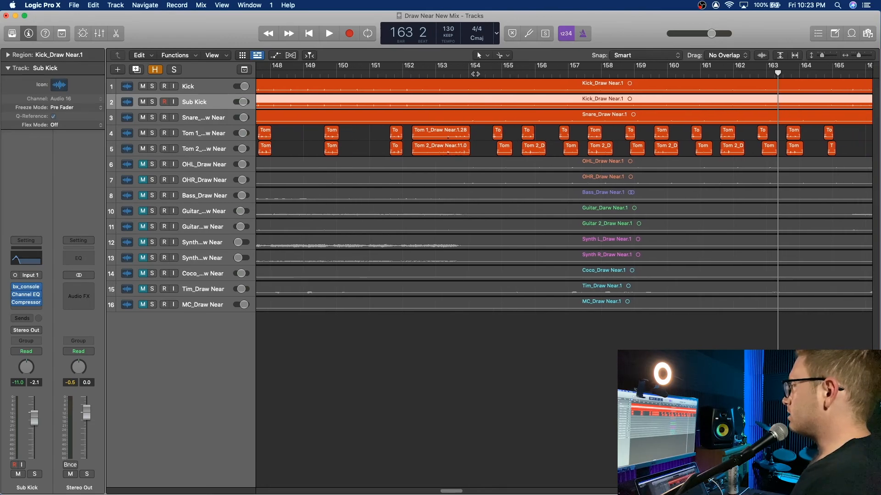
{"action": "left_click", "coordinate": [475, 73]}
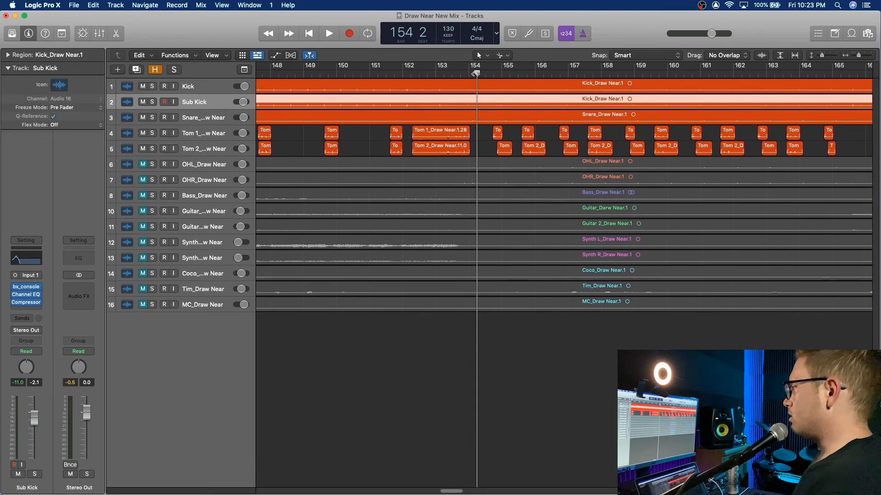
{"action": "key", "text": "space"}
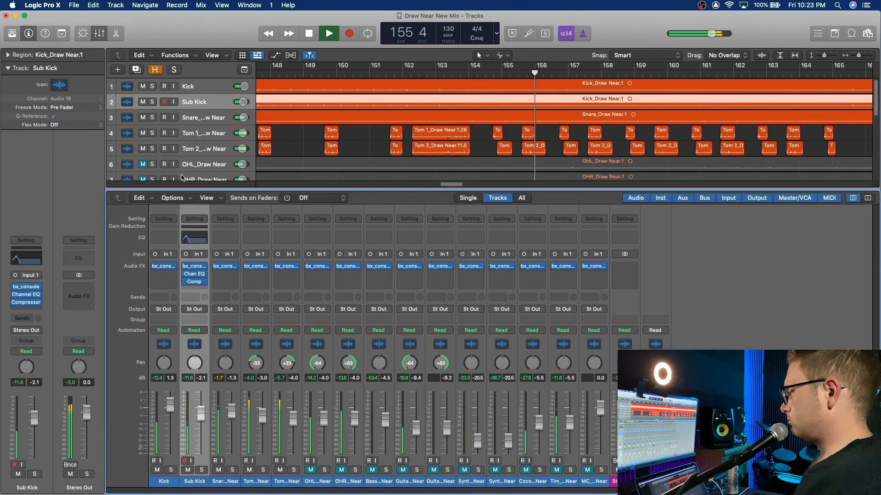
{"action": "key", "text": "x"}
{"action": "left_click_drag", "start_coordinate": [320, 483], "coordinate": [350, 484]}
{"action": "key", "text": "space"}
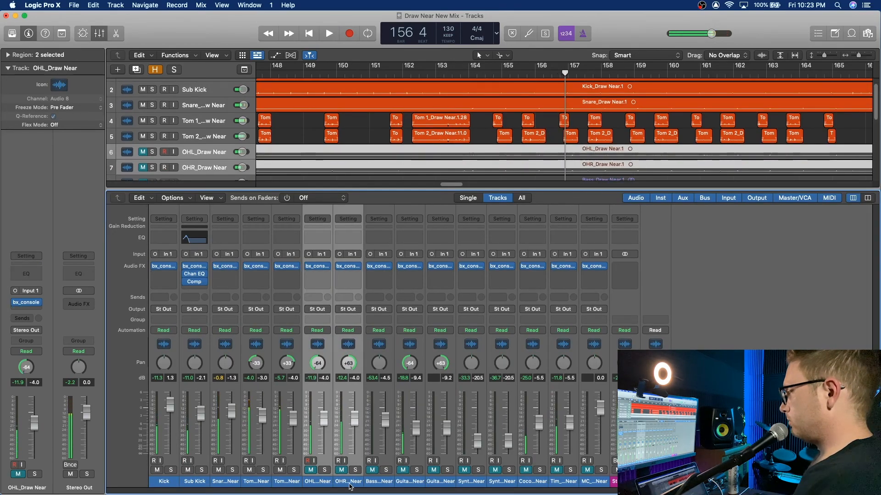
Step: Raise the high-pass filter frequency in the OHL channel's bx_console and close its window
{"action": "left_click", "coordinate": [319, 267]}
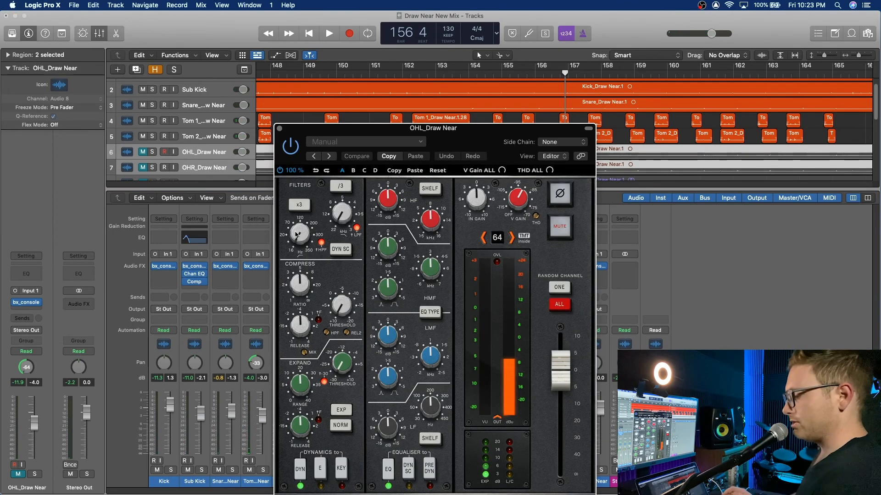
{"action": "left_click_drag", "start_coordinate": [296, 234], "coordinate": [319, 209]}
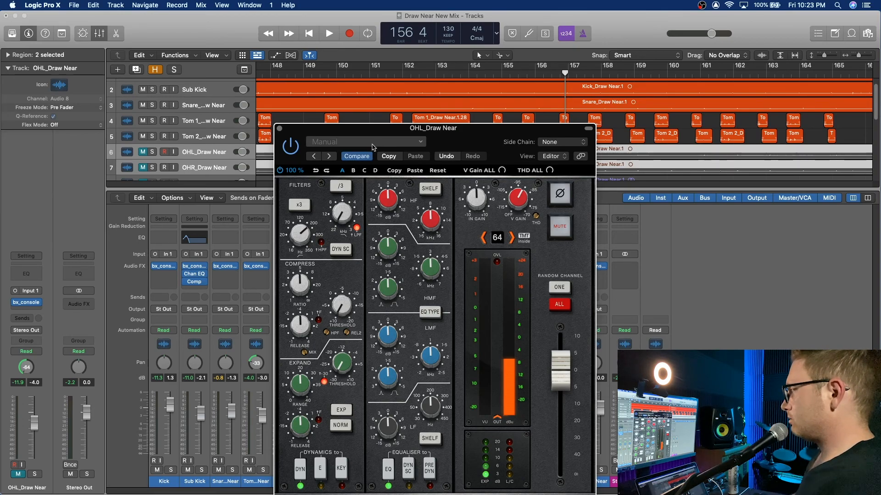
{"action": "left_click", "coordinate": [280, 128]}
Step: Unmute and solo both overheads, and raise the high-pass filter frequency in the OHR channel's bx_console
{"action": "left_click", "coordinate": [311, 470]}
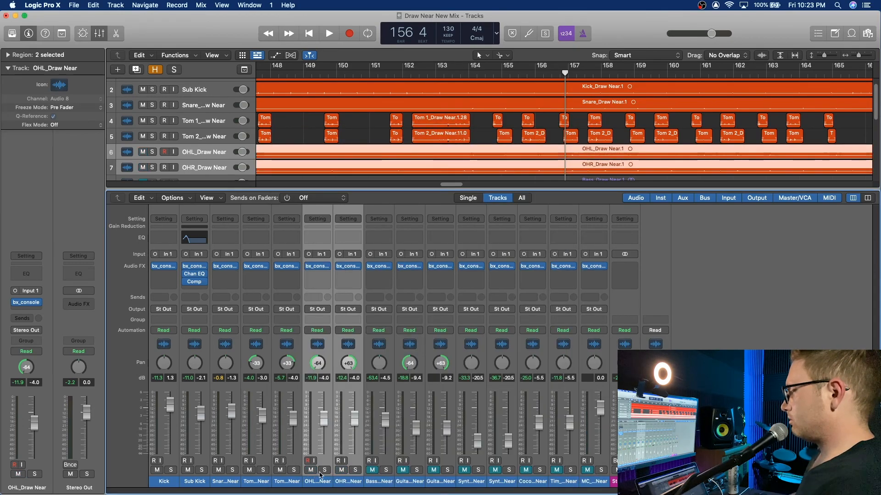
{"action": "left_click", "coordinate": [324, 470]}
{"action": "left_click", "coordinate": [350, 269]}
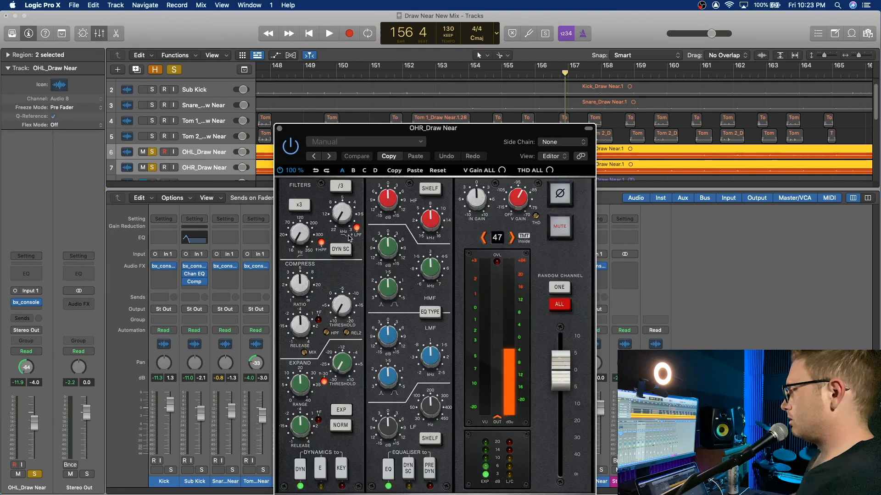
{"action": "left_click_drag", "start_coordinate": [299, 236], "coordinate": [319, 204]}
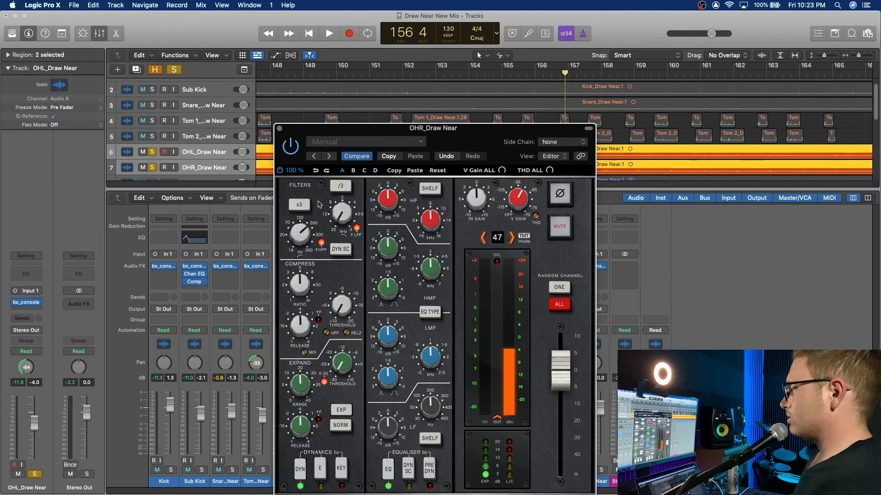
Step: Start playback of the soloed overheads and arrange the OHL and OHR console windows side by side
{"action": "key", "text": "space"}
{"action": "left_click_drag", "start_coordinate": [355, 132], "coordinate": [558, 78]}
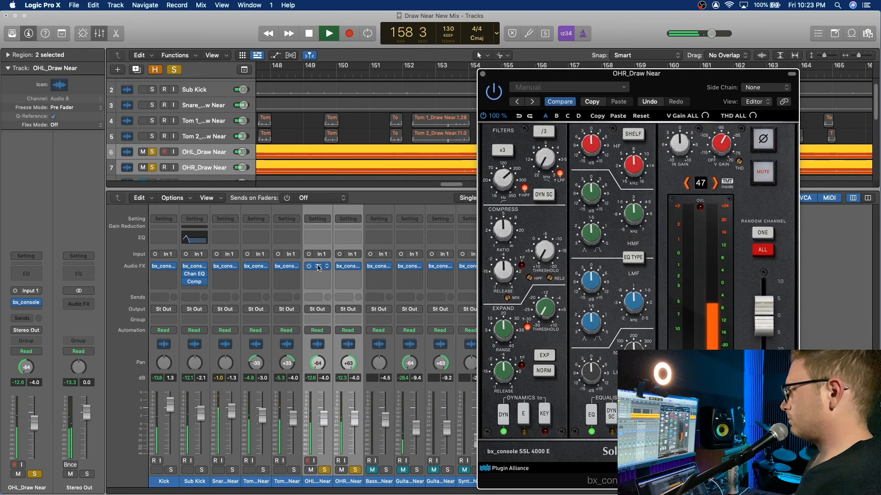
{"action": "left_click", "coordinate": [319, 266]}
{"action": "left_click_drag", "start_coordinate": [469, 132], "coordinate": [349, 76]}
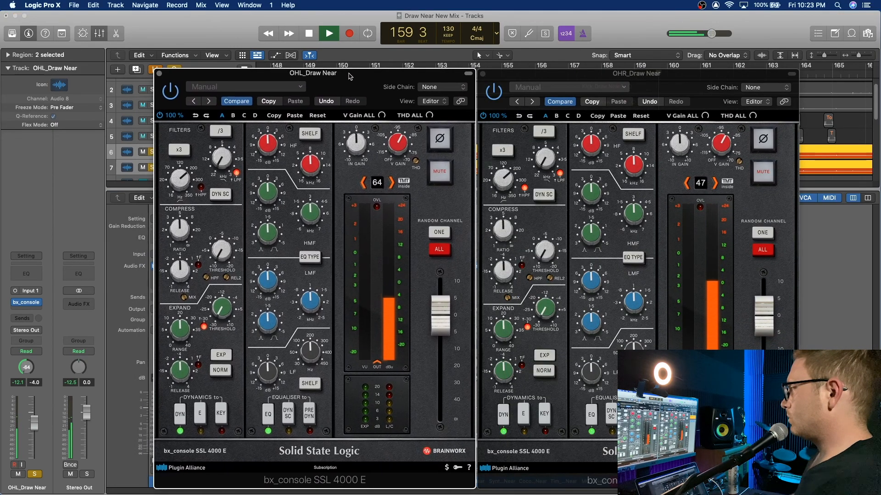
Step: Raise the high-pass frequency further on both overhead consoles, setting OHR to about 274.6 Hz, and audition the overheads
{"action": "key", "text": "space"}
{"action": "left_click_drag", "start_coordinate": [181, 178], "coordinate": [183, 169]}
{"action": "left_click", "coordinate": [508, 175]}
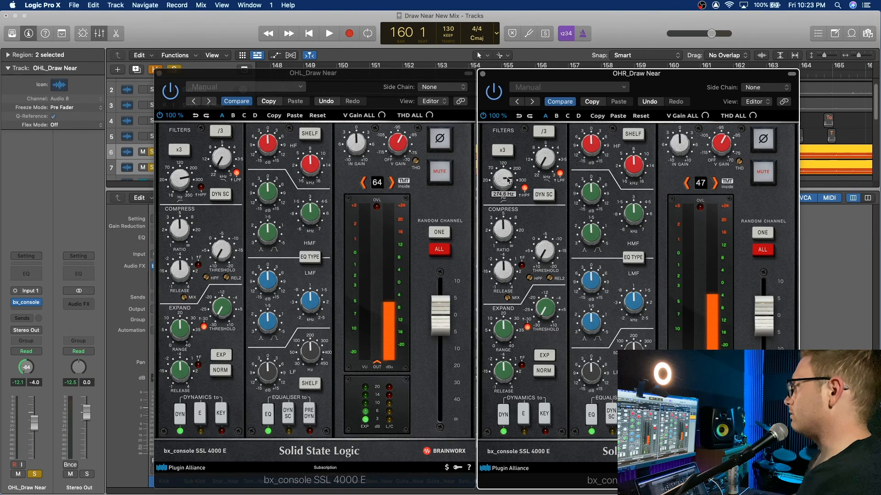
{"action": "left_click", "coordinate": [186, 180]}
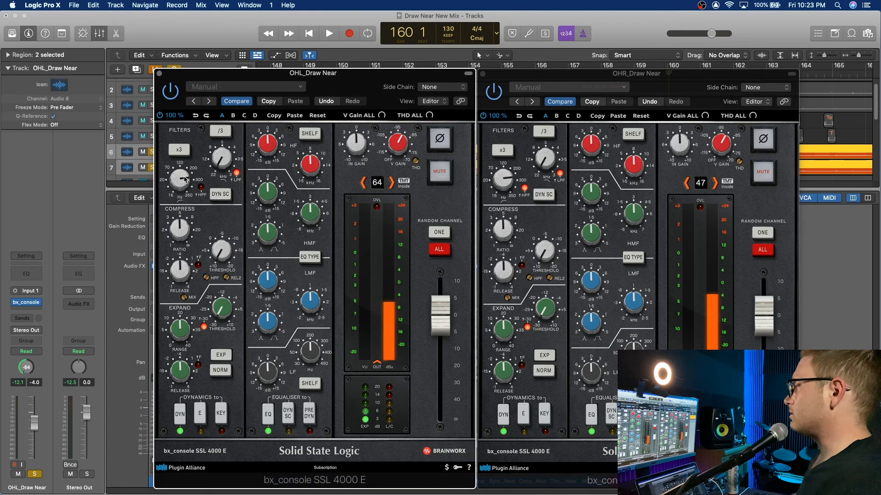
{"action": "key", "text": "space"}
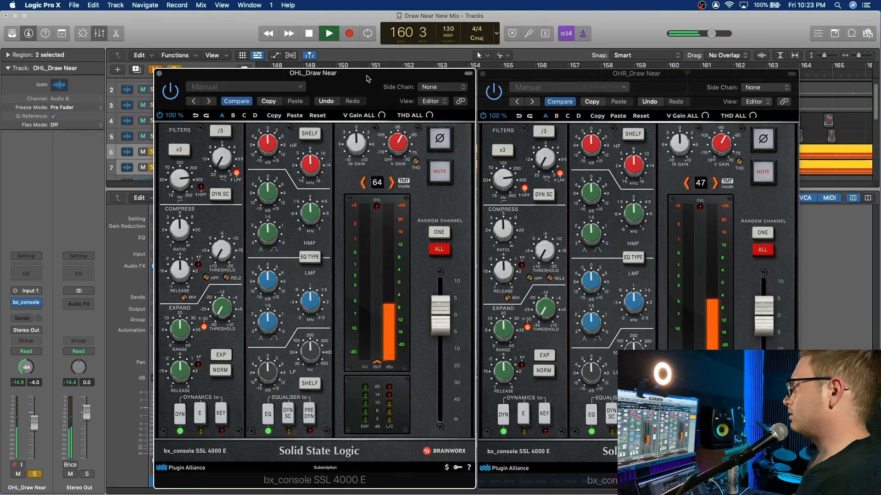
{"action": "mouse_move", "coordinate": [372, 79]}
{"action": "left_mouse_down"}
{"action": "mouse_move", "coordinate": [387, 184]}
{"action": "mouse_move", "coordinate": [371, 77]}
{"action": "left_mouse_up"}
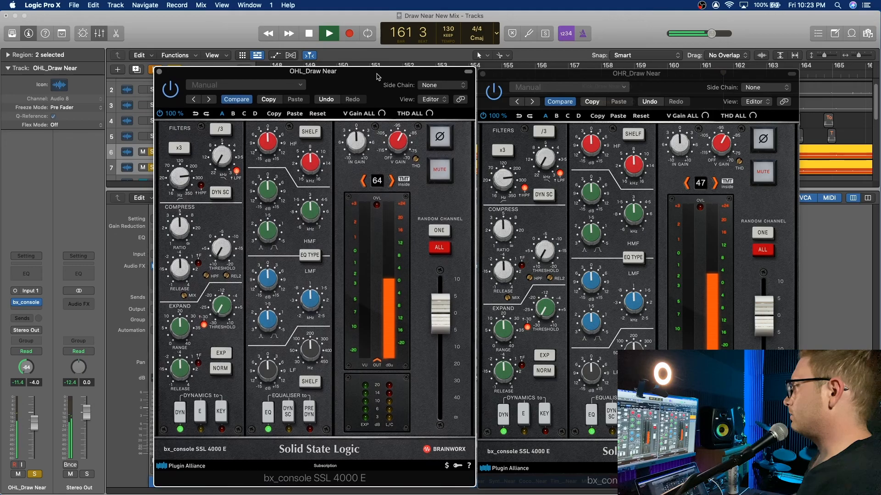
{"action": "key", "text": "space"}
Step: Lower the LMF frequency on both overhead consoles, with OHR at 450 Hz, and cut the LMF gain on each
{"action": "left_click_drag", "start_coordinate": [631, 306], "coordinate": [632, 323]}
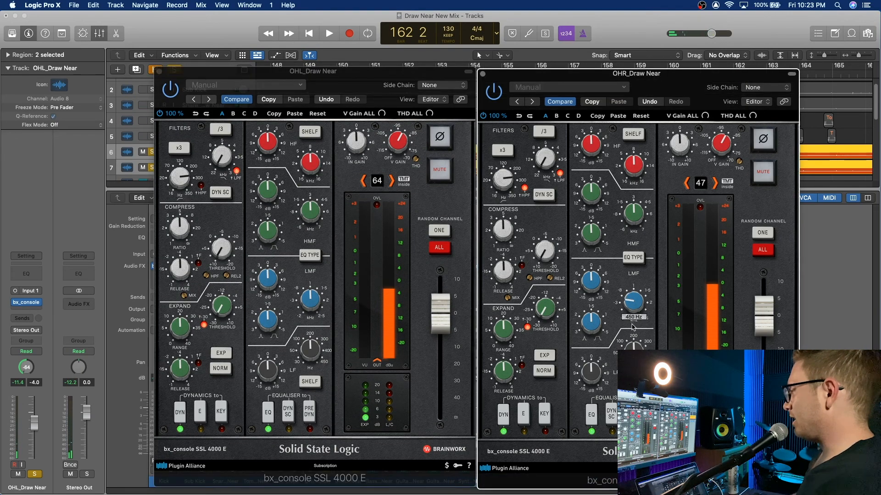
{"action": "left_click_drag", "start_coordinate": [593, 284], "coordinate": [584, 299]}
{"action": "left_click_drag", "start_coordinate": [306, 305], "coordinate": [314, 325]}
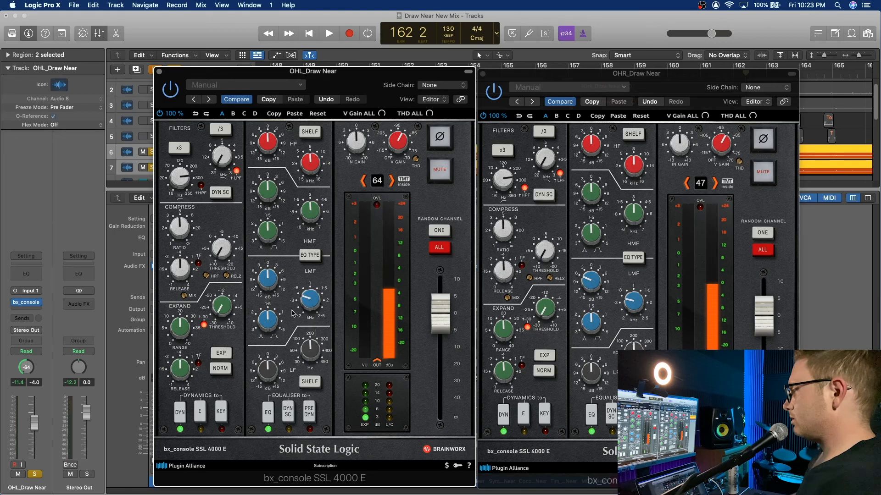
{"action": "key", "text": "space"}
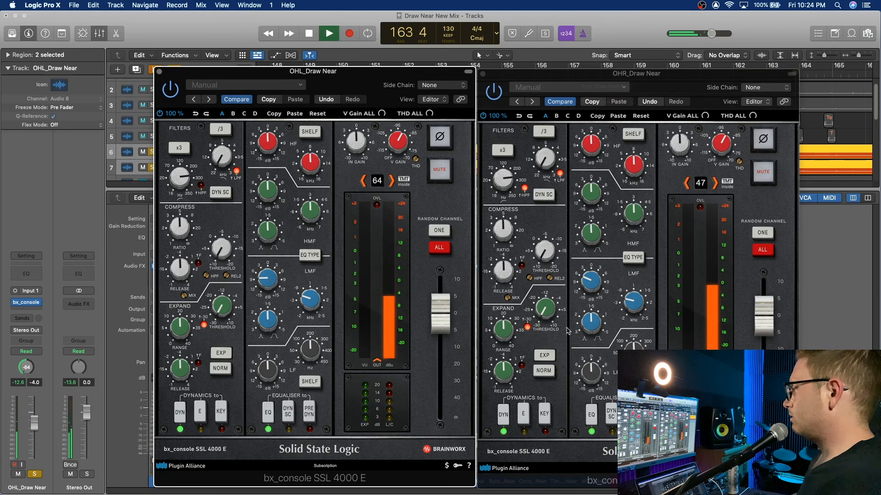
{"action": "left_click", "coordinate": [584, 288]}
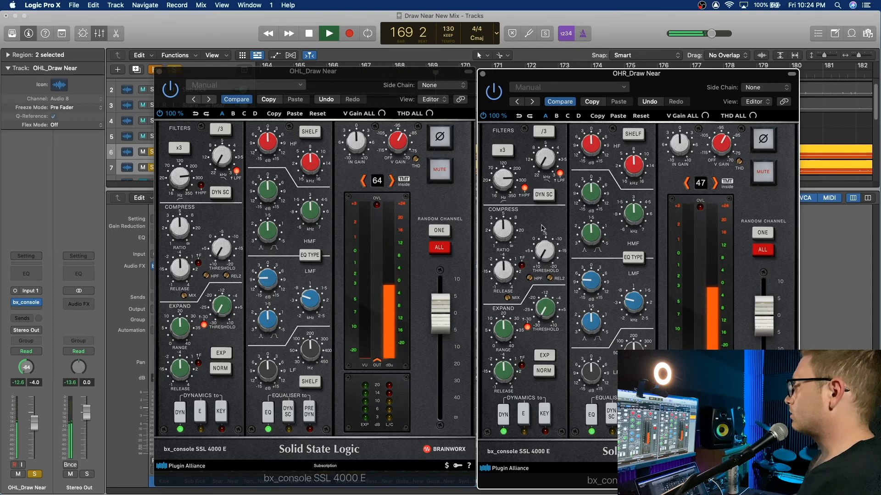
Step: Turn down the expander range on both overhead consoles with playback stopped
{"action": "key", "text": "space"}
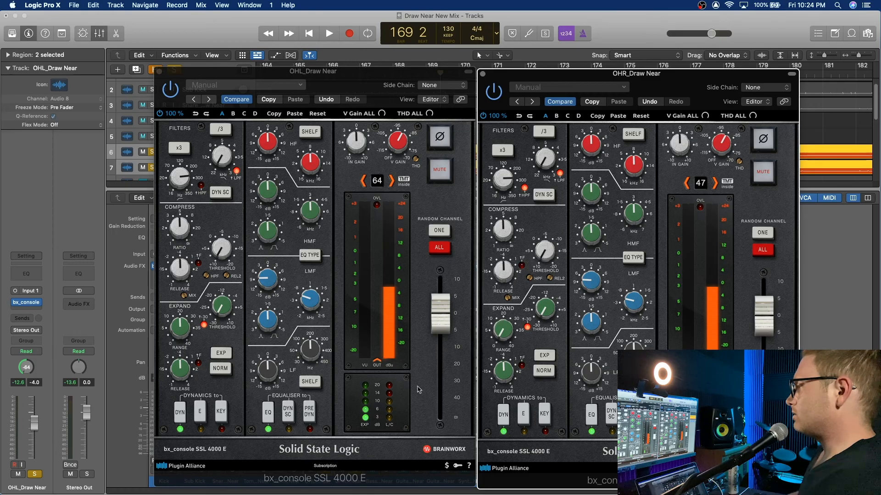
{"action": "left_click_drag", "start_coordinate": [182, 323], "coordinate": [198, 412]}
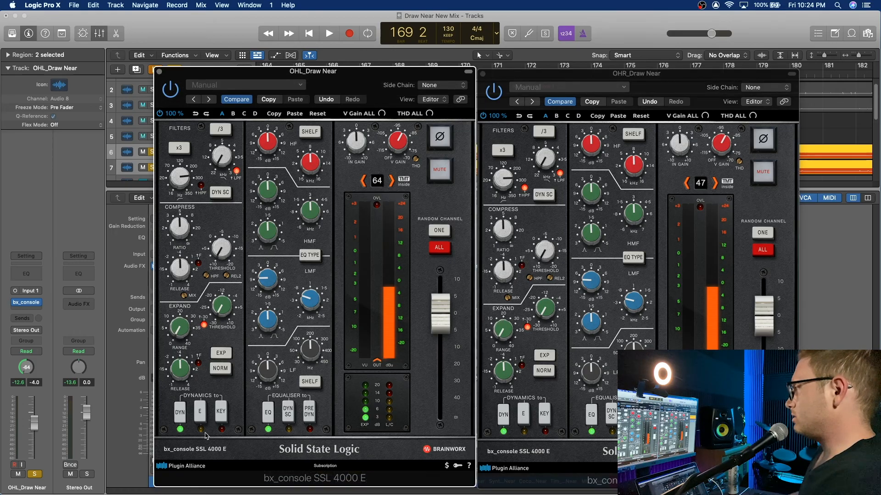
Step: Adjust the compressor threshold and shorten the release on both overhead consoles during playback, with OHR's release at 0.27 s
{"action": "key", "text": "space"}
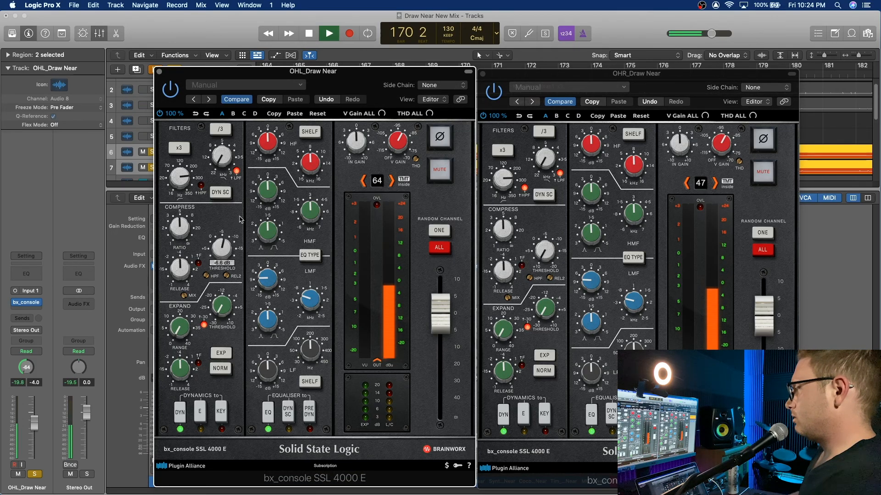
{"action": "left_click", "coordinate": [490, 198]}
{"action": "left_click_drag", "start_coordinate": [503, 276], "coordinate": [504, 286]}
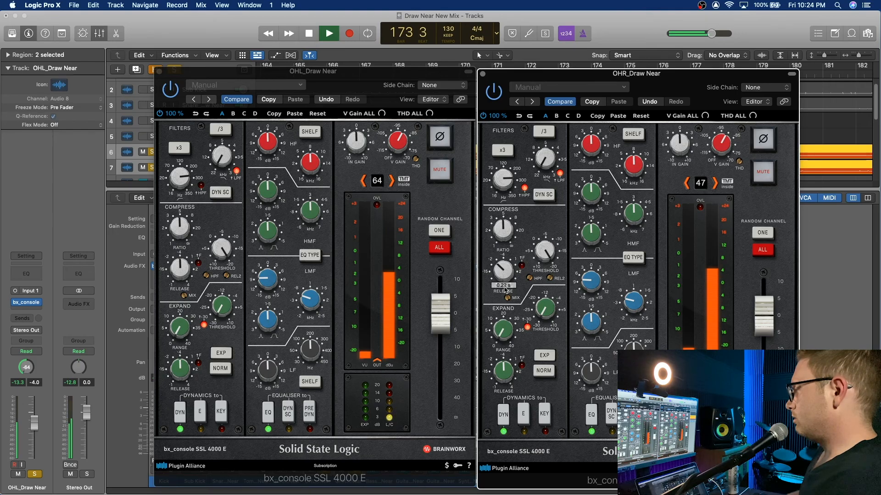
{"action": "left_click_drag", "start_coordinate": [186, 276], "coordinate": [179, 285]}
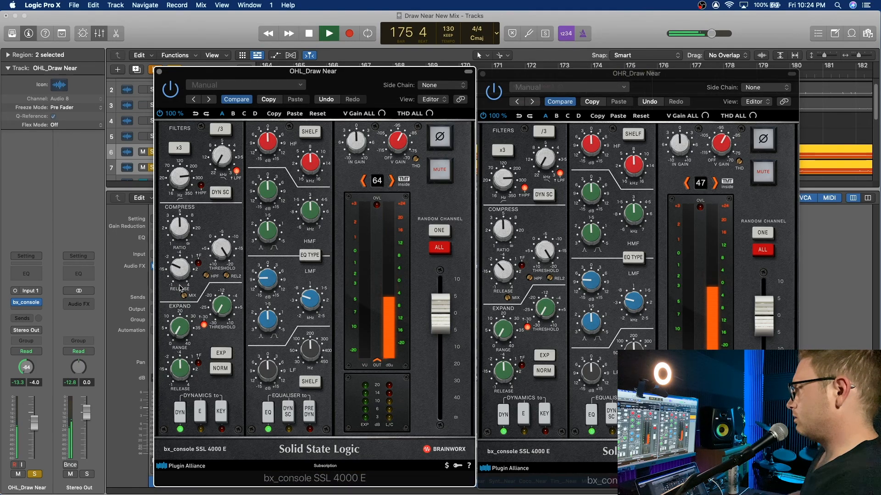
{"action": "left_click", "coordinate": [508, 277]}
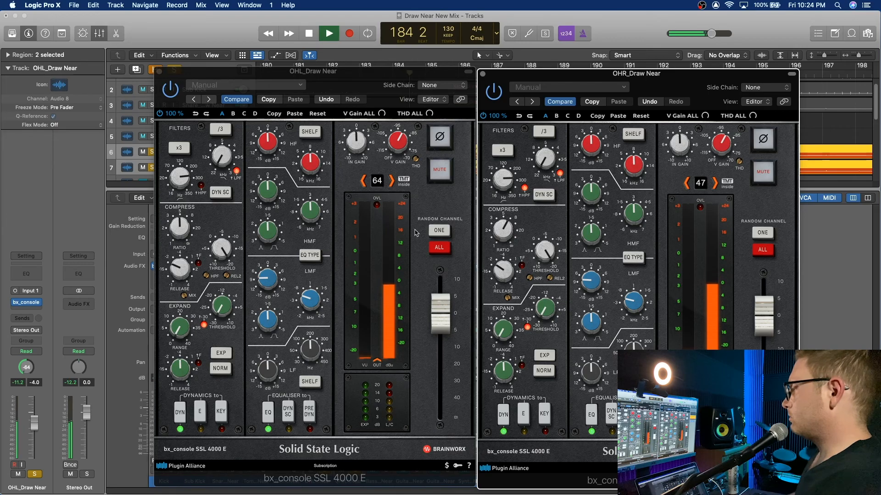
Step: Raise the compressor ratio to matching settings on the OHL and OHR consoles while the overheads play
{"action": "left_click", "coordinate": [184, 224]}
{"action": "left_click_drag", "start_coordinate": [187, 220], "coordinate": [187, 221]}
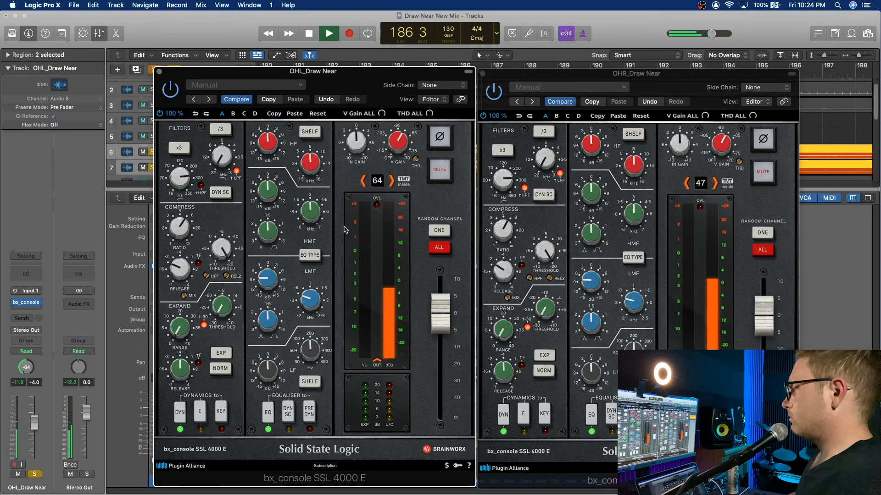
{"action": "left_click", "coordinate": [506, 233]}
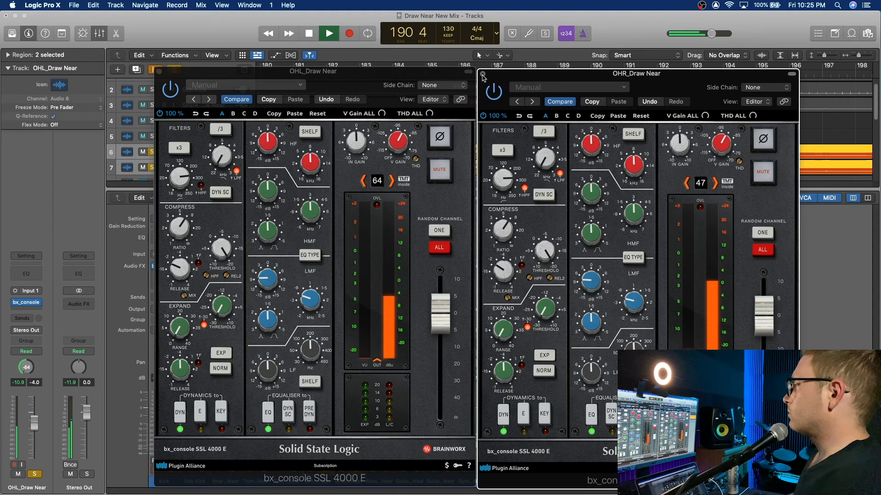
Step: Raise the input gain on both overhead consoles, with OHL at 4.0 dB, audition the overheads, and close both consoles
{"action": "key", "text": "space"}
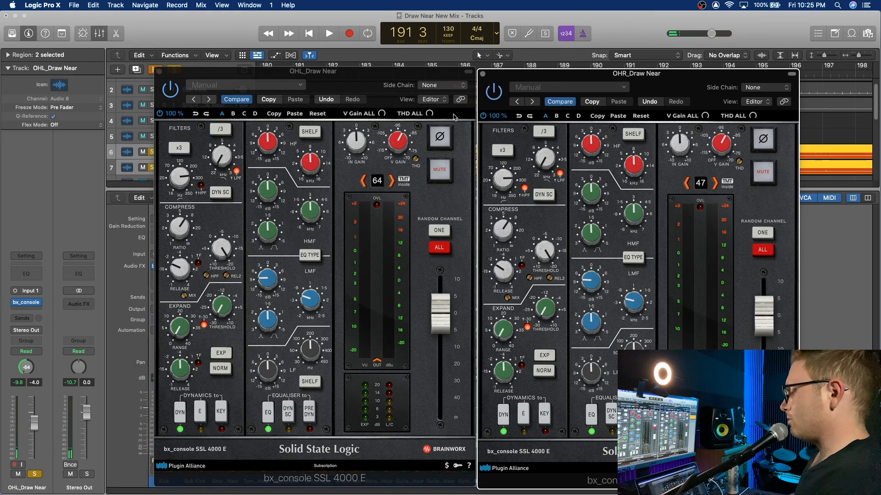
{"action": "mouse_move", "coordinate": [683, 147]}
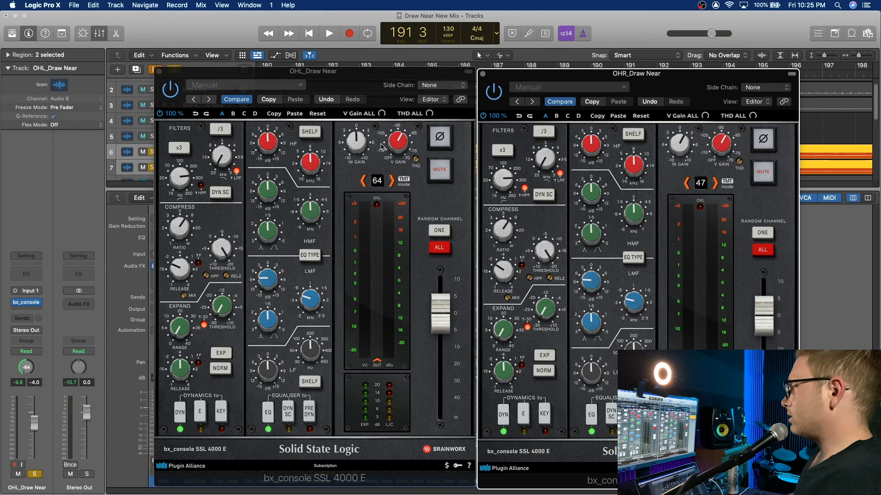
{"action": "left_click", "coordinate": [355, 147]}
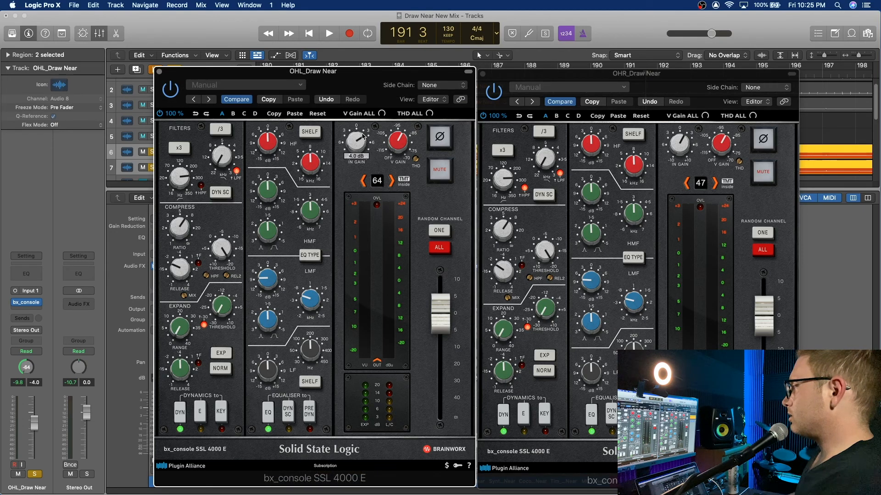
{"action": "left_click", "coordinate": [683, 142]}
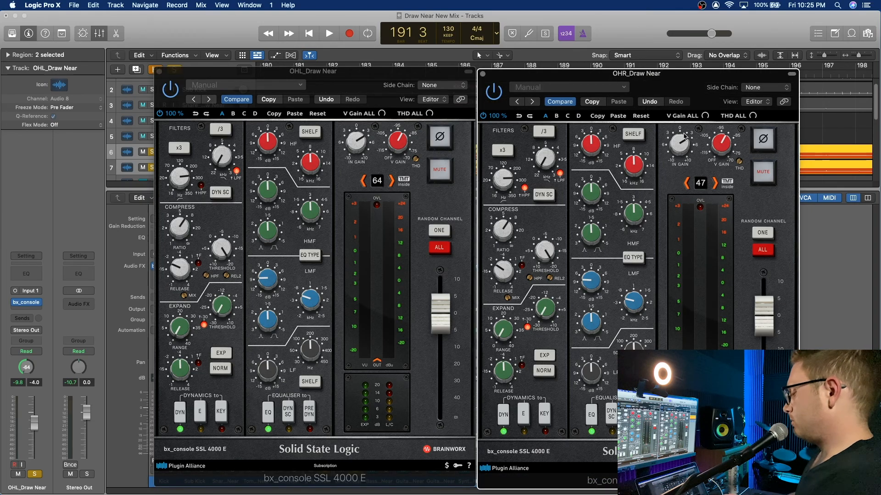
{"action": "key", "text": "space"}
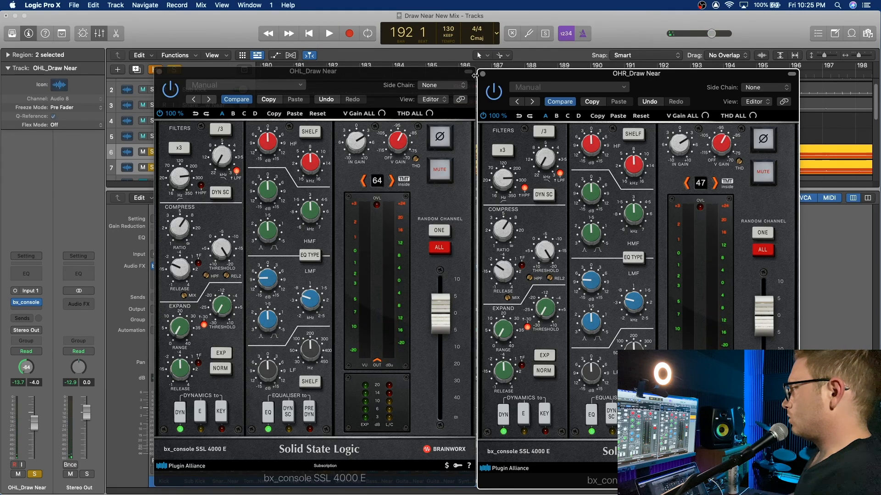
{"action": "key", "text": "space"}
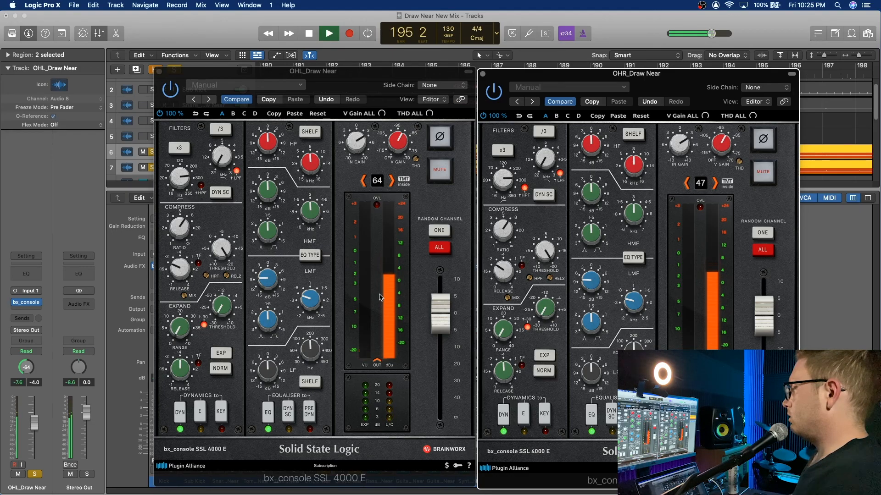
{"action": "key", "text": "space"}
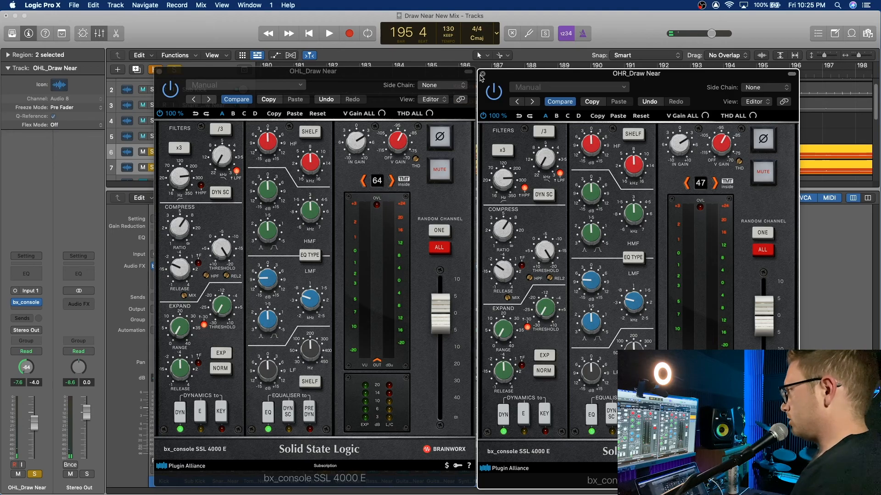
{"action": "left_click", "coordinate": [483, 74]}
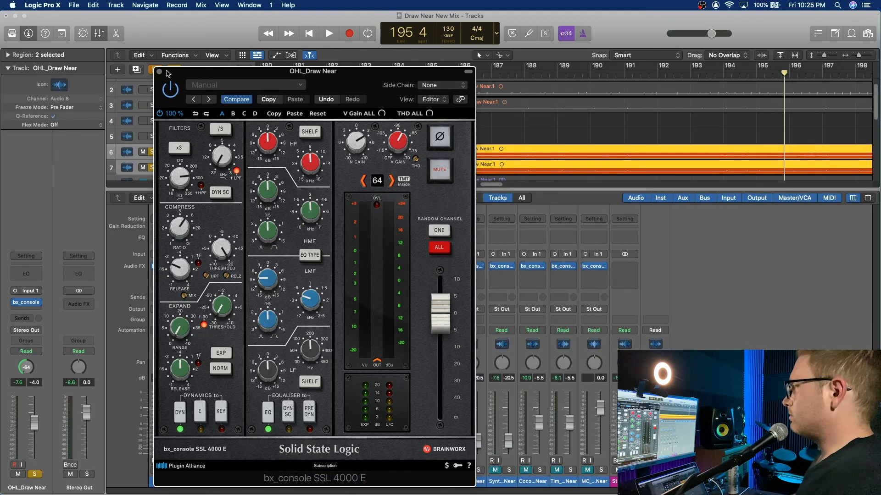
{"action": "left_click", "coordinate": [159, 73]}
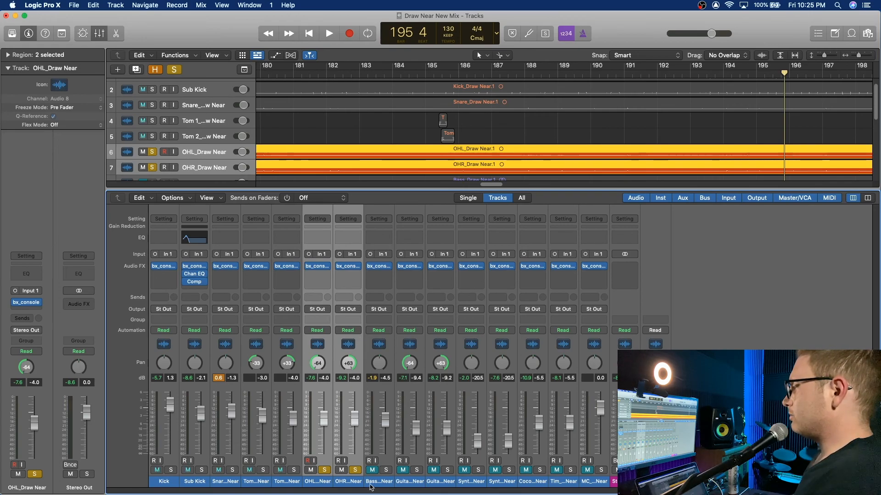
Step: Insert a Channel EQ on both selected overhead channels and take the overheads out of solo
{"action": "left_click", "coordinate": [326, 242]}
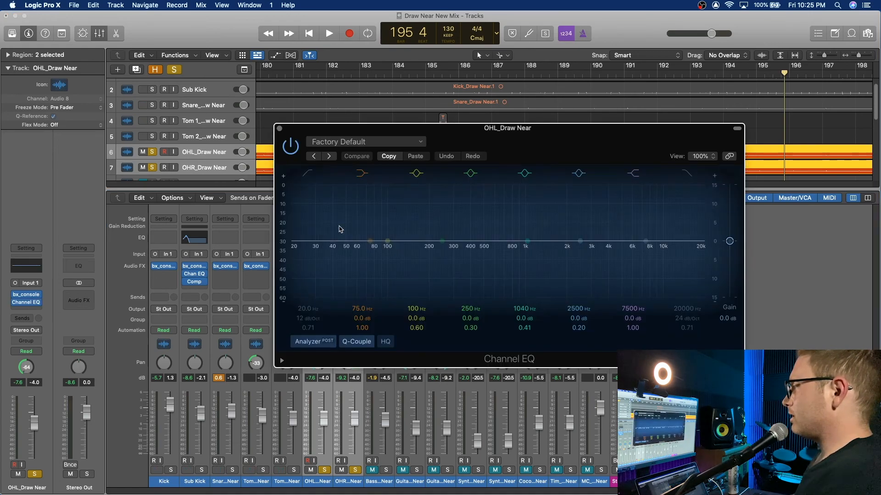
{"action": "left_click_drag", "start_coordinate": [506, 136], "coordinate": [607, 121]}
{"action": "left_click_drag", "start_coordinate": [637, 120], "coordinate": [549, 116]}
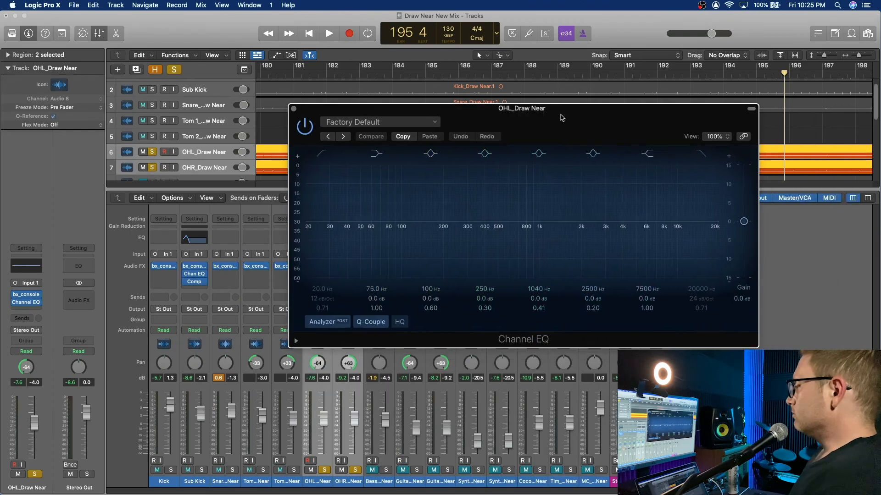
{"action": "left_click", "coordinate": [355, 470]}
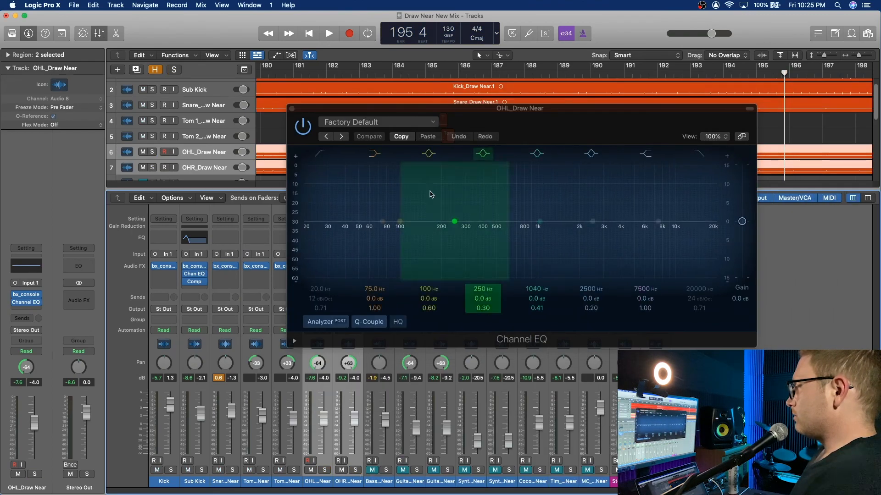
{"action": "left_click_drag", "start_coordinate": [580, 120], "coordinate": [494, 105]}
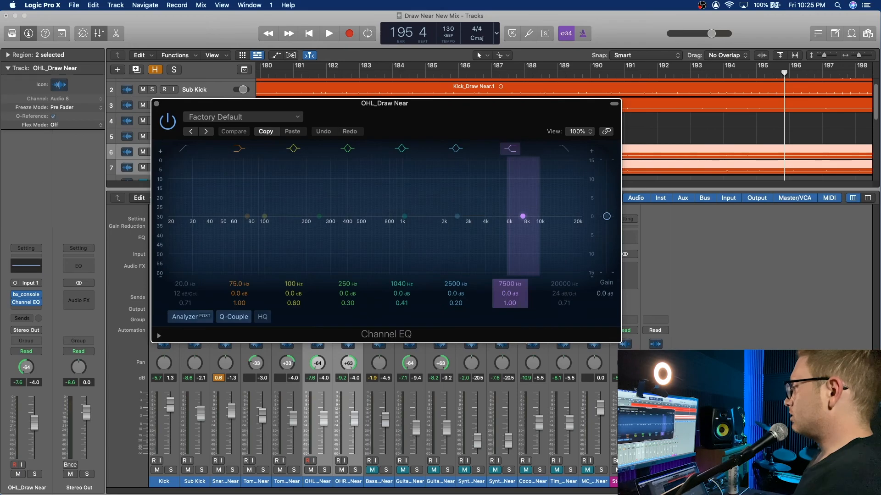
Step: Boost the 2500 Hz band of OHL's Channel EQ by 20.0 dB with a Q of 13.0 and audition it briefly
{"action": "left_click_drag", "start_coordinate": [453, 302], "coordinate": [456, 266]}
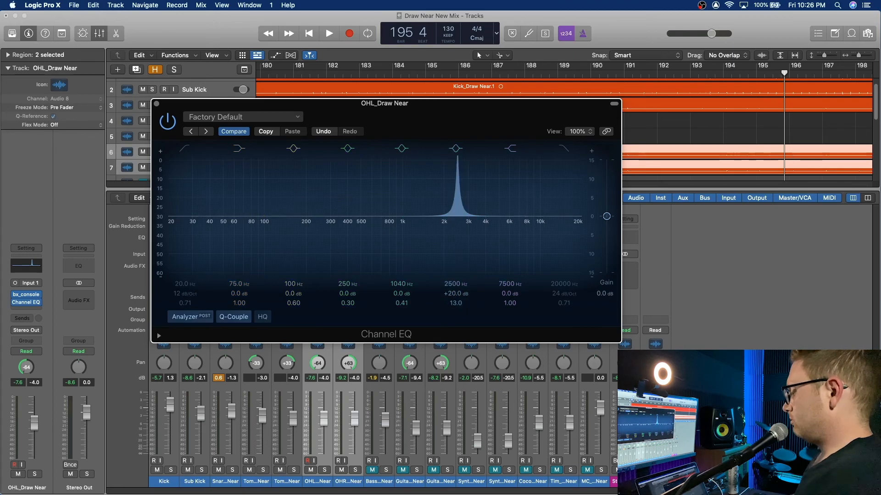
{"action": "key", "text": "space"}
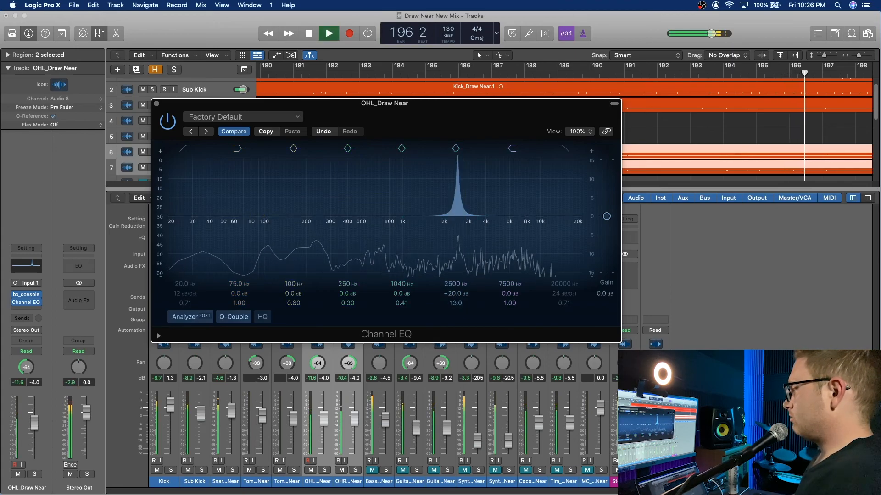
{"action": "key", "text": "space"}
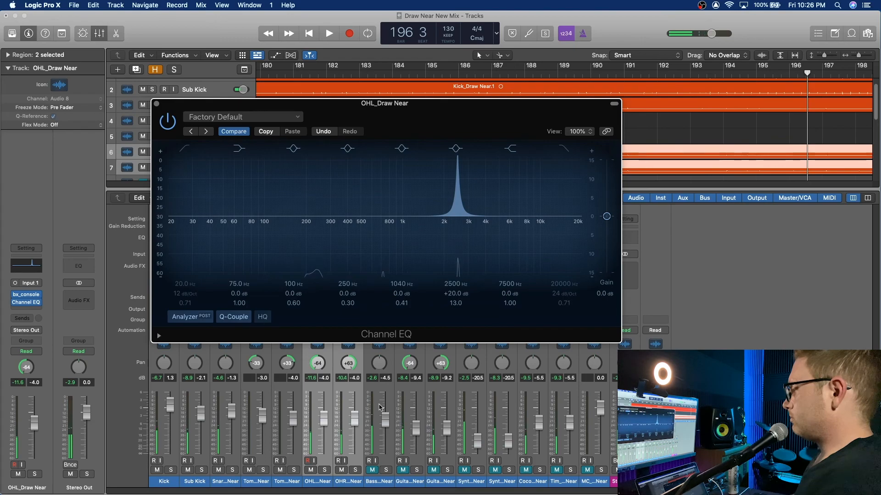
Step: Solo only the OHL overhead and select the Bass channel to release the joint overhead selection
{"action": "left_click", "coordinate": [324, 470]}
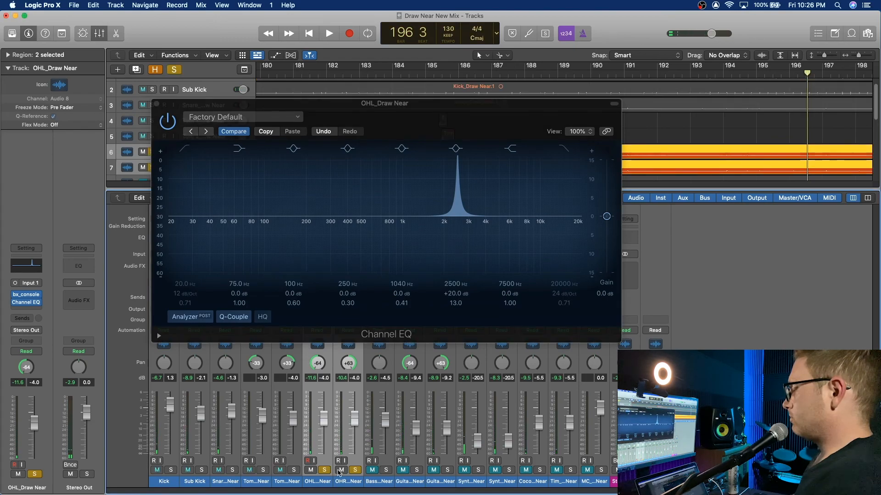
{"action": "left_click", "coordinate": [377, 480]}
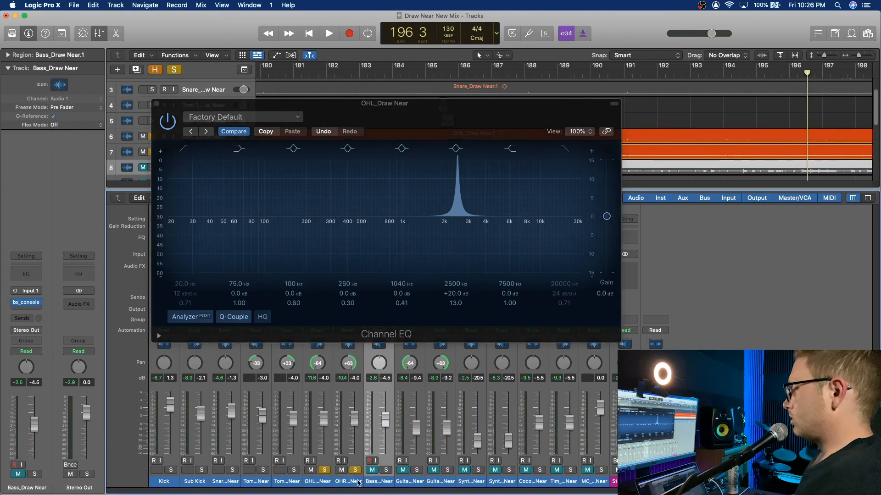
{"action": "left_click", "coordinate": [359, 472]}
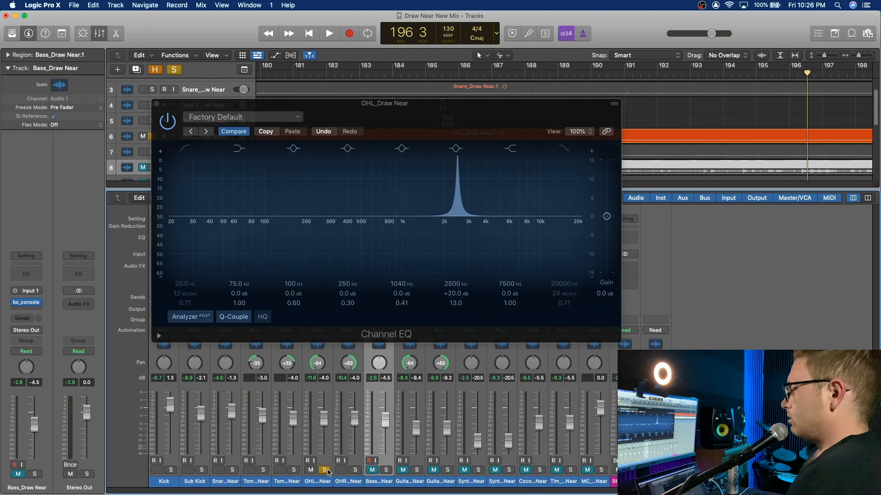
Step: Sweep OHL's narrow EQ boost to 3520 Hz during playback, cut that band to -20.2 dB, and close the EQ
{"action": "key", "text": "space"}
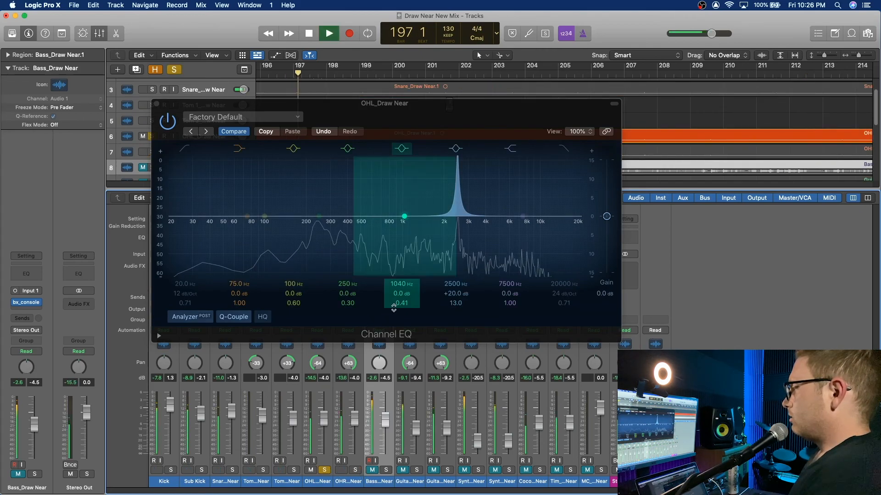
{"action": "left_click_drag", "start_coordinate": [453, 284], "coordinate": [454, 266]}
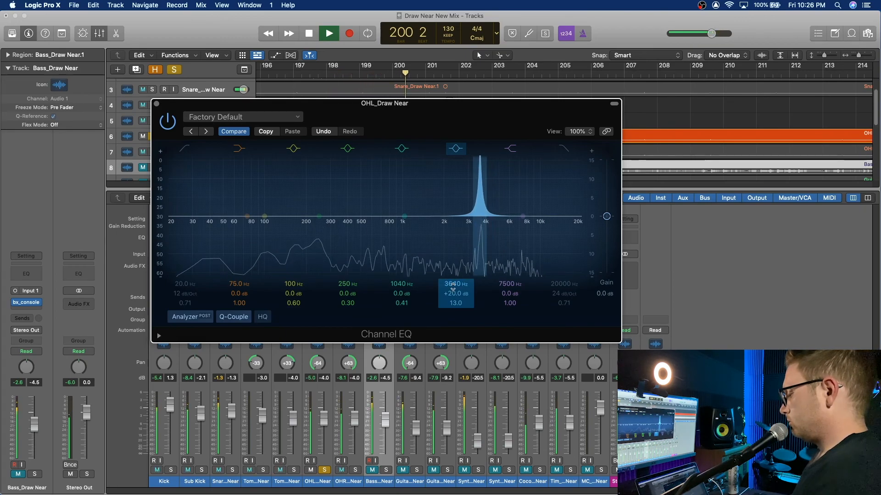
{"action": "left_click_drag", "start_coordinate": [457, 281], "coordinate": [456, 284]}
{"action": "key", "text": "space"}
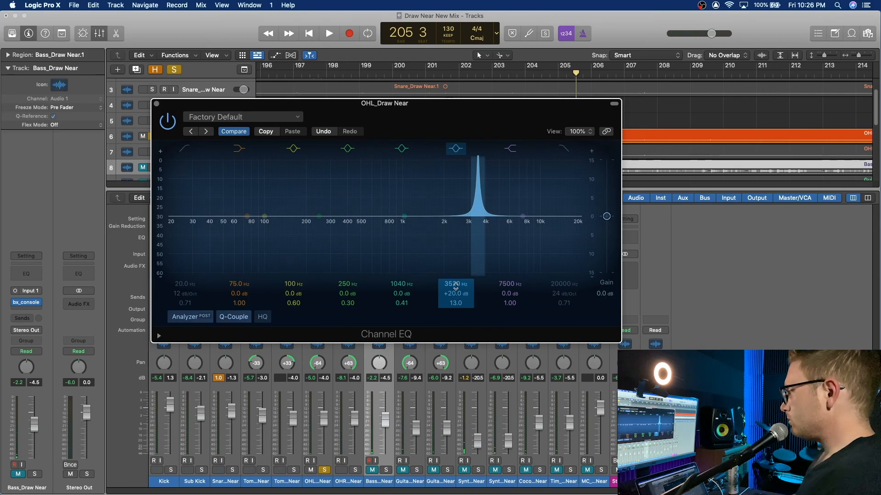
{"action": "left_click_drag", "start_coordinate": [456, 294], "coordinate": [456, 330]}
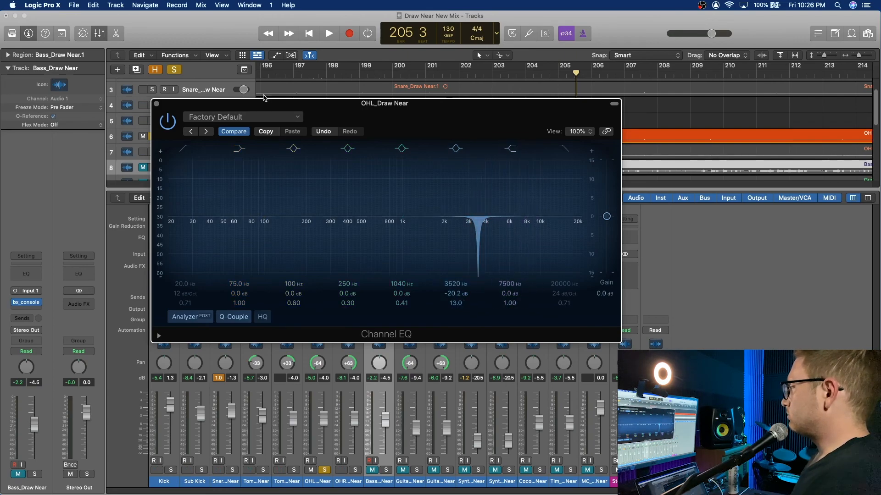
{"action": "left_click", "coordinate": [156, 104]}
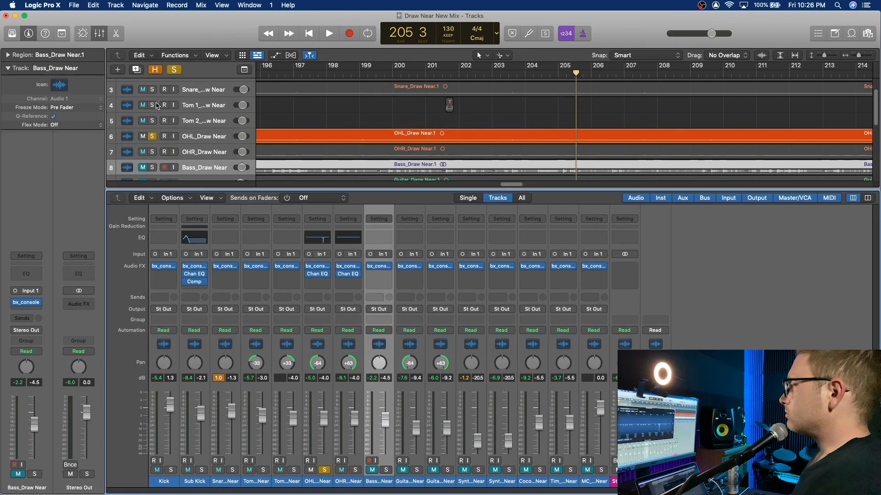
Step: Remove the Channel EQ from the OHR channel and reopen the one on OHL
{"action": "left_click", "coordinate": [357, 274]}
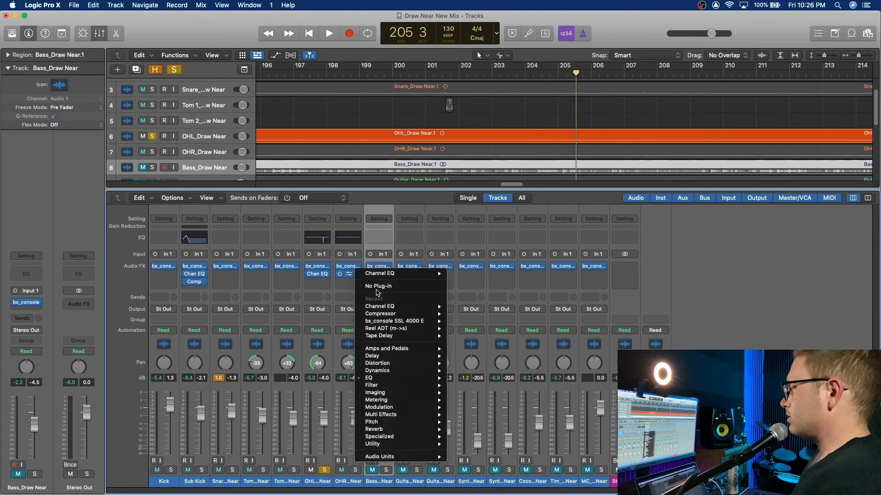
{"action": "left_click", "coordinate": [378, 287]}
{"action": "left_click", "coordinate": [318, 275]}
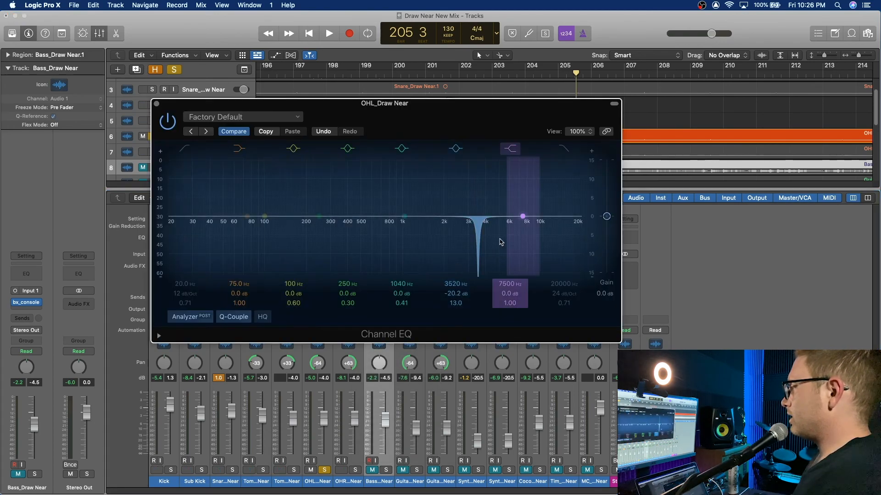
{"action": "left_click_drag", "start_coordinate": [539, 111], "coordinate": [478, 84]}
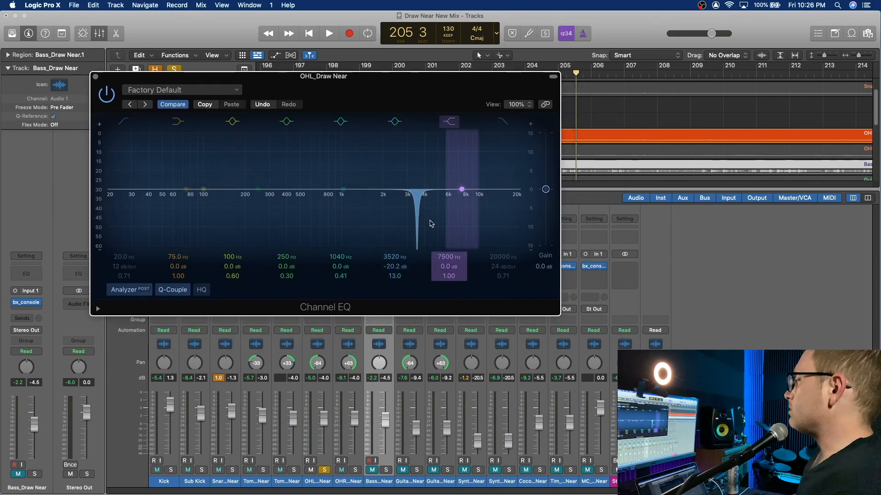
Step: Move the 1040 Hz band of OHL's Channel EQ to 7100 Hz and turn it into a narrow boost with a Q of 11.0
{"action": "key", "text": "space"}
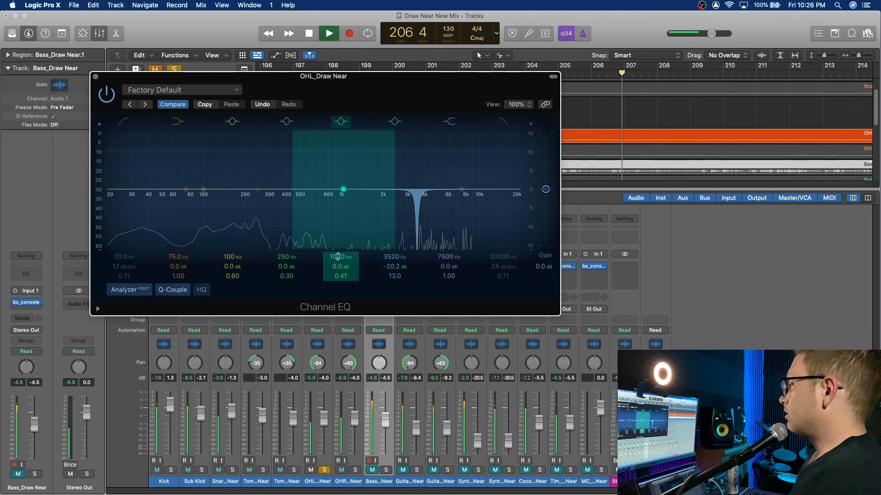
{"action": "left_click_drag", "start_coordinate": [354, 260], "coordinate": [338, 207]}
{"action": "key", "text": "space"}
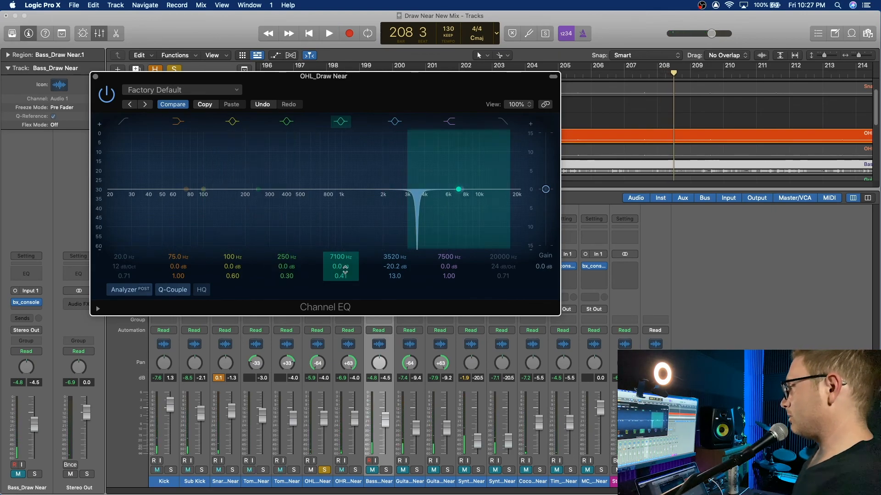
{"action": "mouse_move", "coordinate": [341, 266]}
{"action": "left_mouse_down"}
{"action": "mouse_move", "coordinate": [340, 254]}
{"action": "mouse_move", "coordinate": [340, 280]}
{"action": "left_mouse_up"}
{"action": "key", "text": "space"}
{"action": "scroll", "coordinate": [343, 266], "scroll_direction": "up", "scroll_amount": 10}
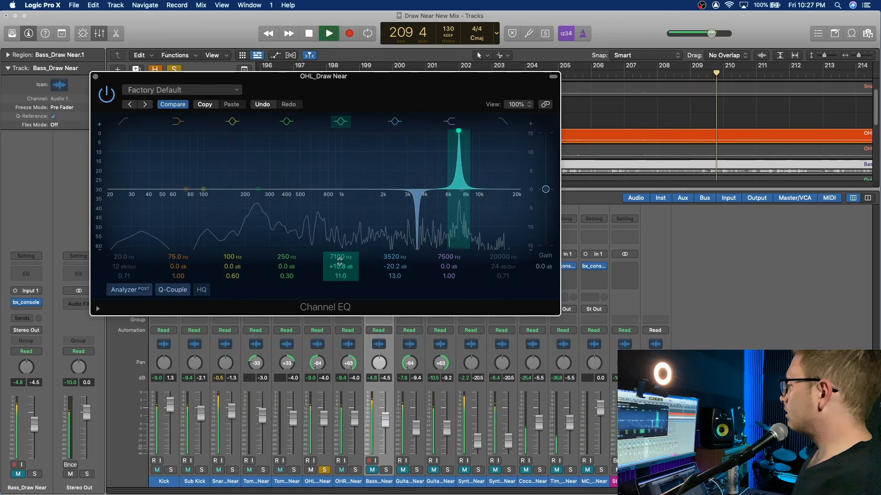
Step: Fine-tune the narrow boost on OHL's Channel EQ to 7000 Hz, cut its gain to -19.0 dB, and stop playback
{"action": "mouse_move", "coordinate": [339, 257]}
{"action": "left_mouse_down"}
{"action": "mouse_move", "coordinate": [339, 269]}
{"action": "mouse_move", "coordinate": [339, 258]}
{"action": "left_mouse_up"}
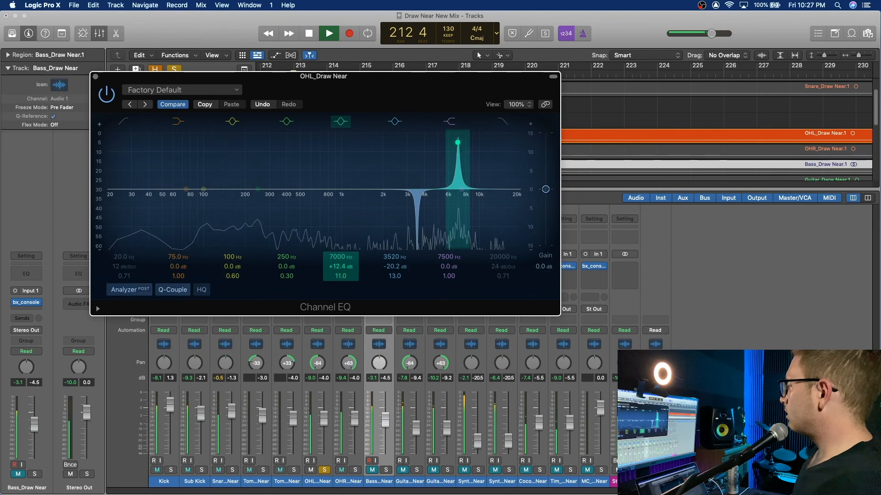
{"action": "left_click_drag", "start_coordinate": [340, 267], "coordinate": [340, 282]}
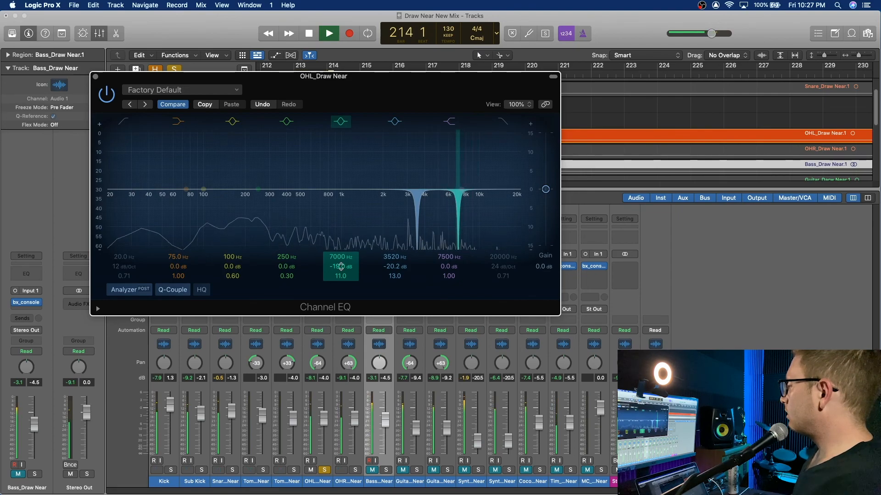
{"action": "key", "text": "space"}
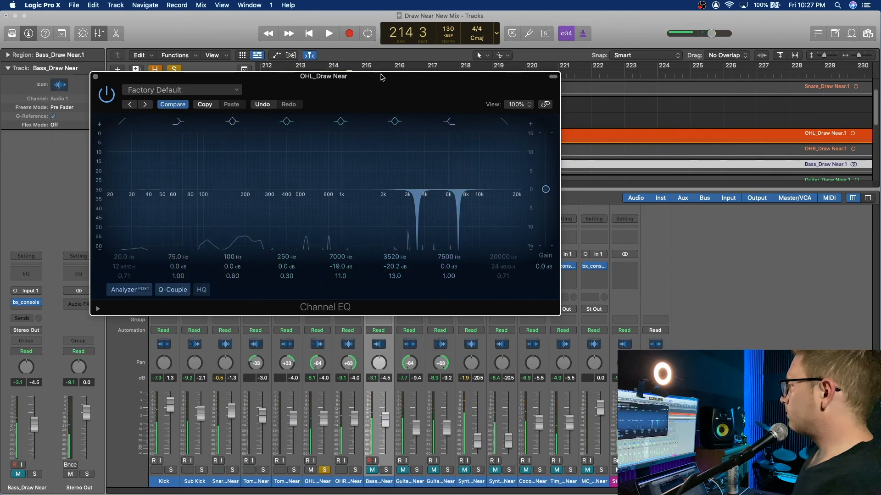
Step: Play the soloed OHL from around bar 211 and bypass its Channel EQ partway through to hear the overhead without the notches
{"action": "left_click_drag", "start_coordinate": [381, 74], "coordinate": [454, 153]}
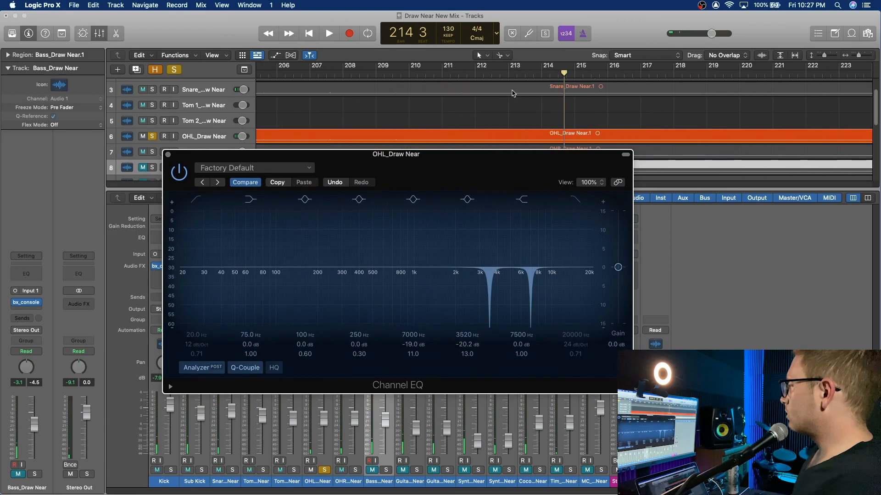
{"action": "left_click", "coordinate": [443, 77]}
{"action": "key", "text": "space"}
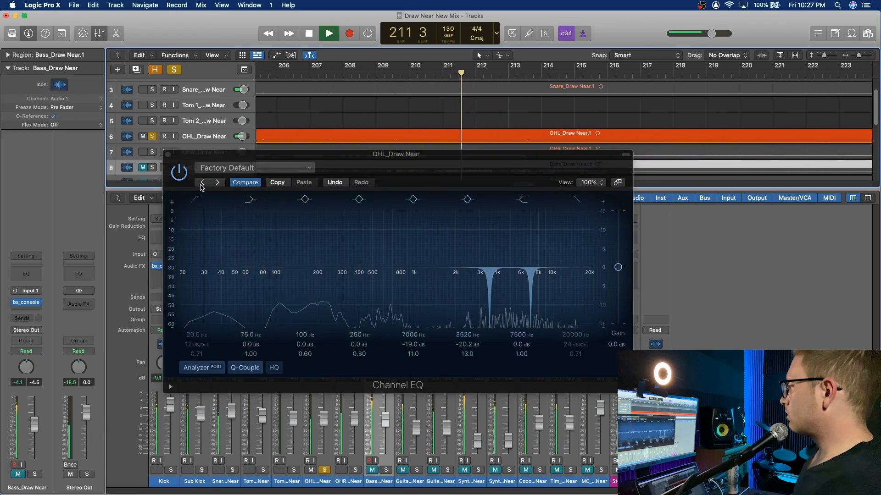
{"action": "left_click", "coordinate": [178, 173]}
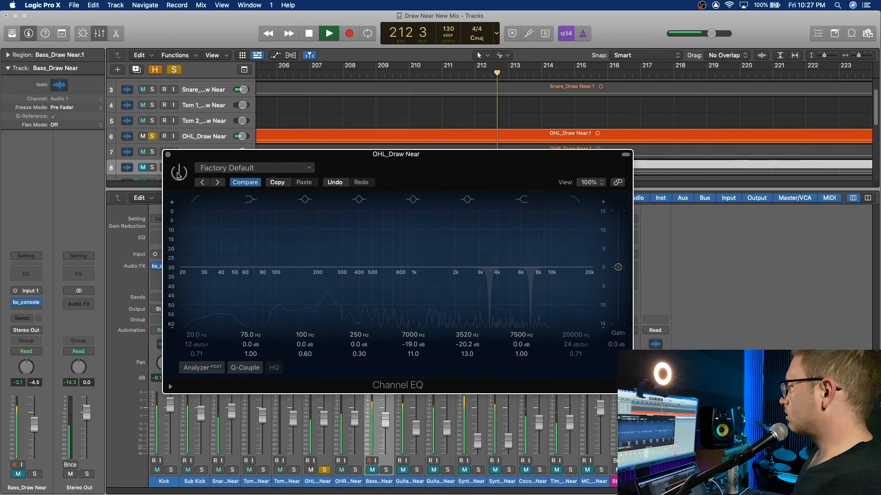
{"action": "key", "text": "space"}
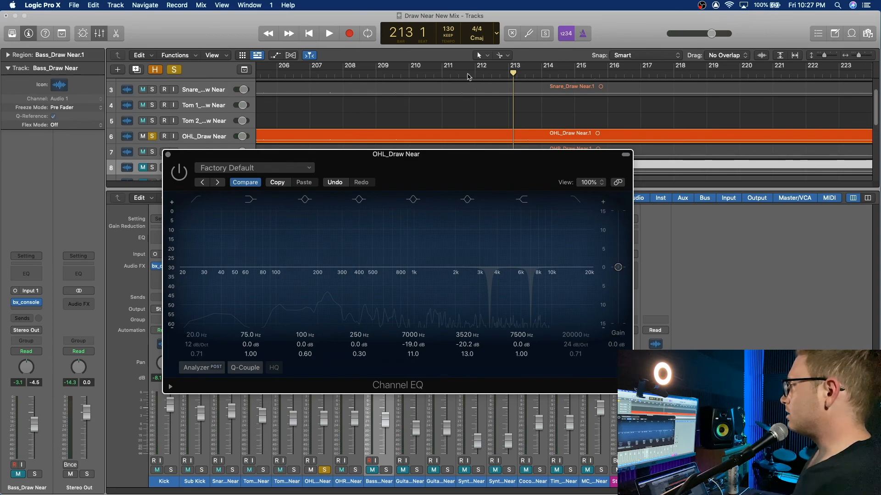
Step: Replay the passage from bar 211, toggling OHL's Channel EQ on and off to compare the sound, and leave it enabled
{"action": "left_click", "coordinate": [447, 74]}
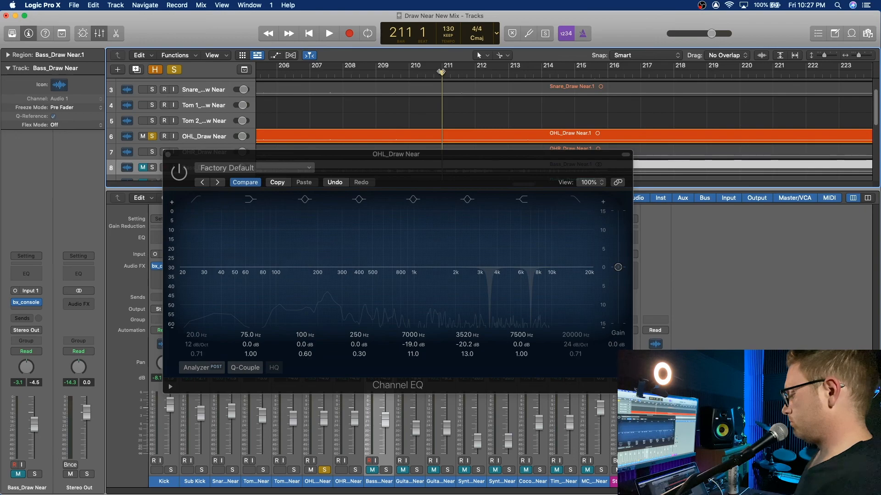
{"action": "key", "text": "space"}
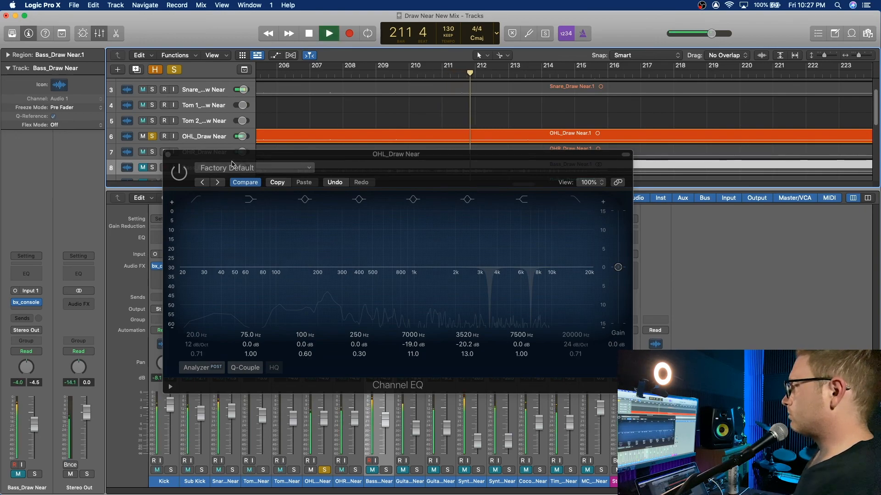
{"action": "left_click", "coordinate": [232, 164]}
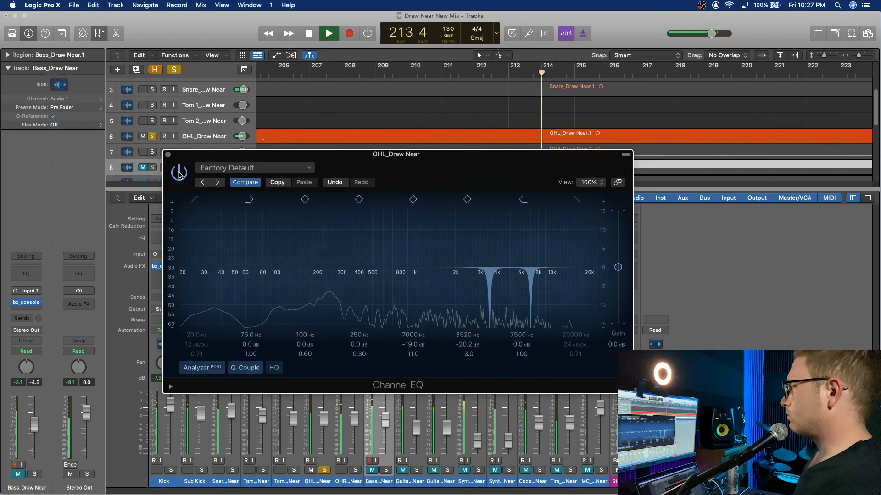
{"action": "left_click", "coordinate": [179, 173]}
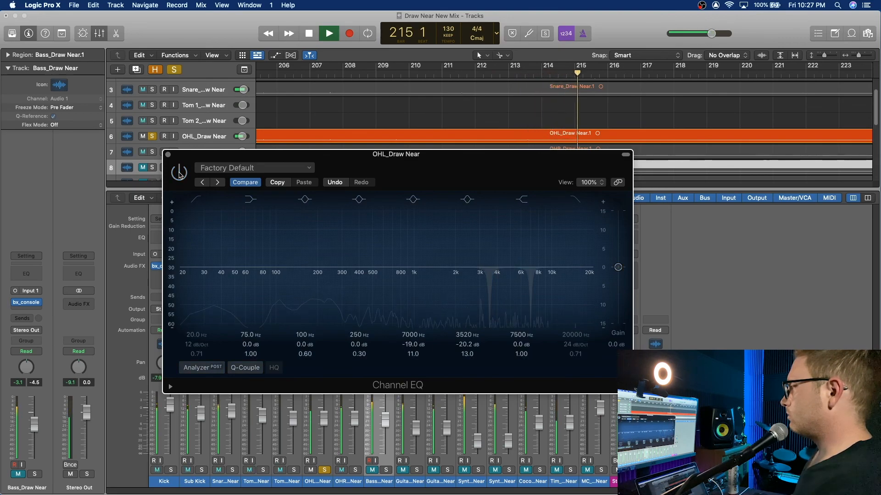
{"action": "left_click", "coordinate": [178, 174]}
{"action": "key", "text": "space"}
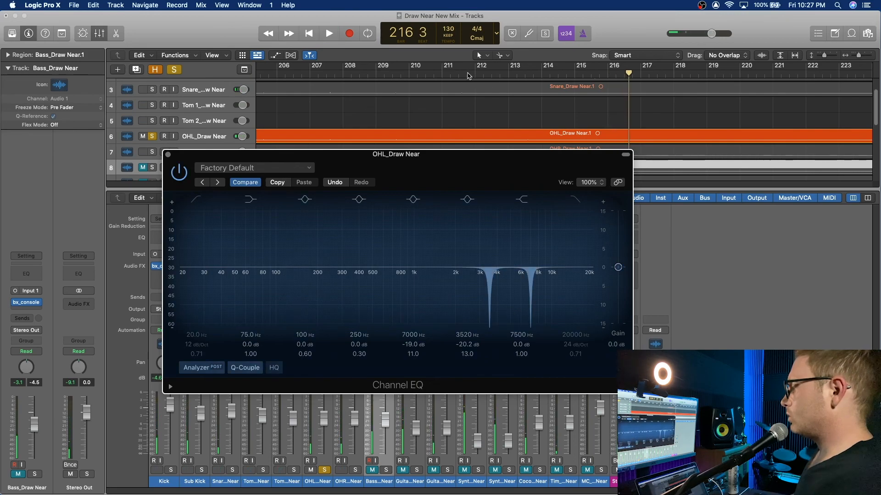
Step: Compare OHL with its Channel EQ bypassed and active once more, starting near the end of bar 211
{"action": "left_click", "coordinate": [467, 76]}
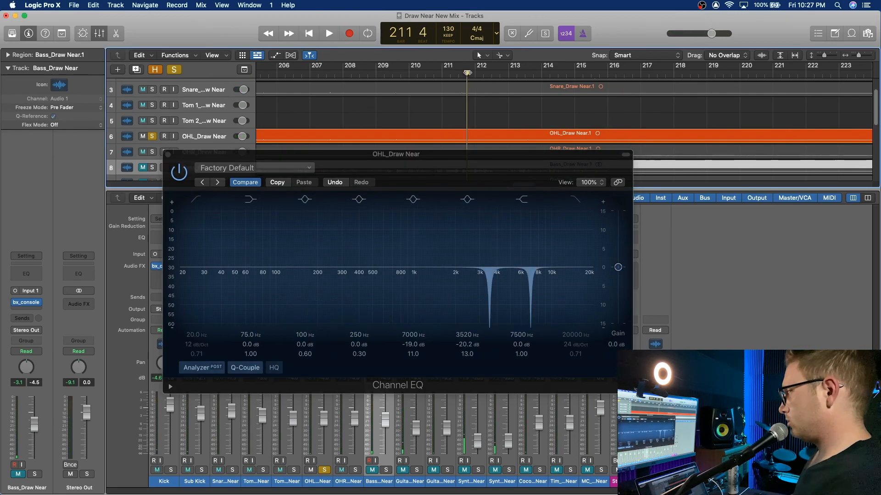
{"action": "key", "text": "space"}
{"action": "left_click", "coordinate": [179, 174]}
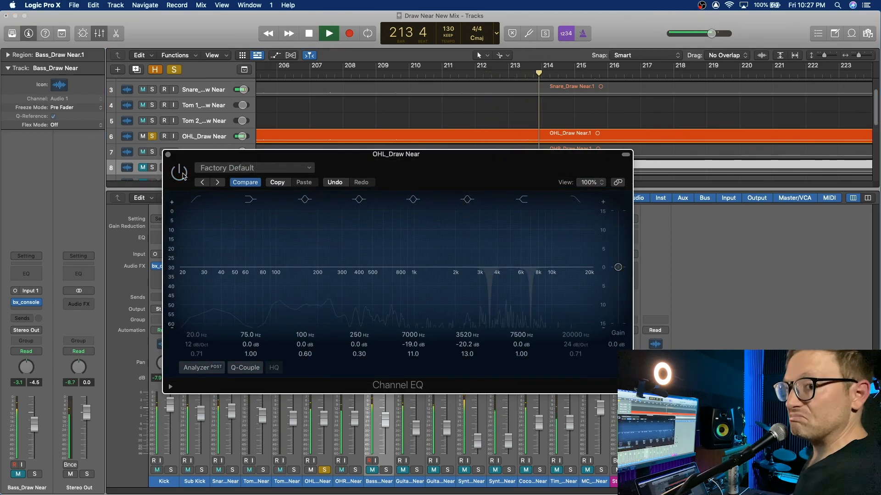
{"action": "left_click", "coordinate": [182, 176]}
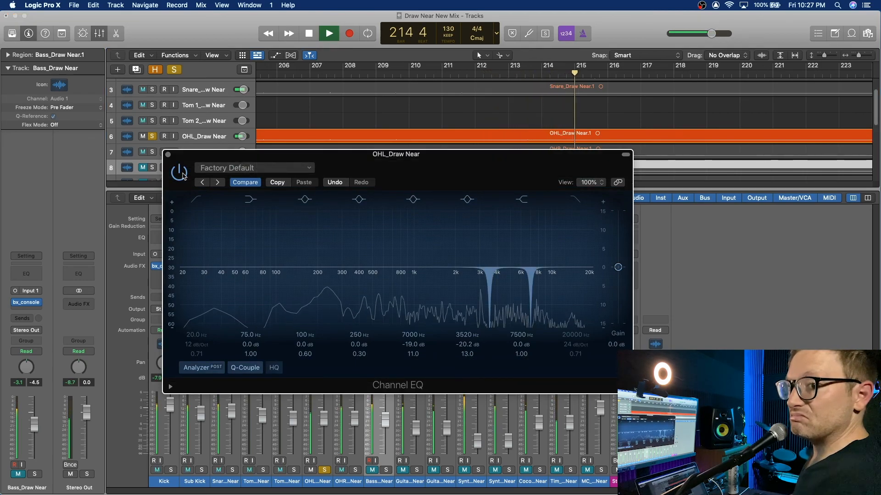
{"action": "key", "text": "space"}
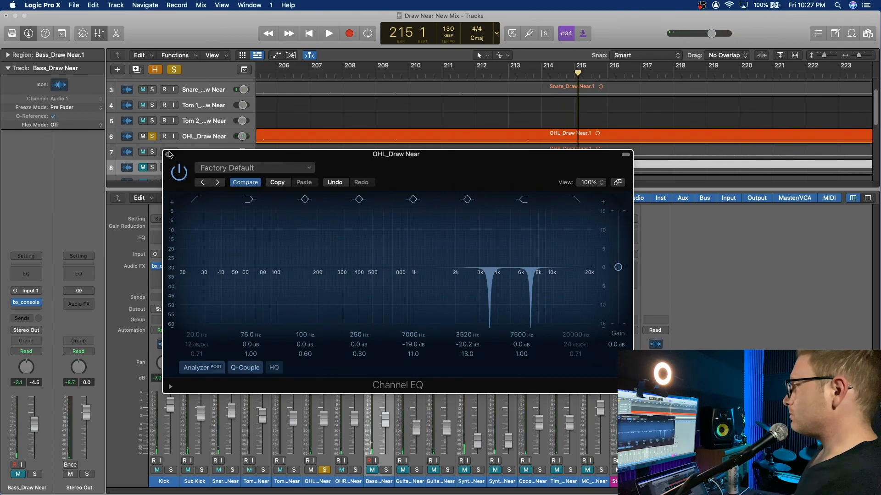
Step: Close OHL's EQ and unsolo the track, and copy its Channel EQ to the OHR channel
{"action": "left_click", "coordinate": [168, 155]}
{"action": "left_click", "coordinate": [152, 136]}
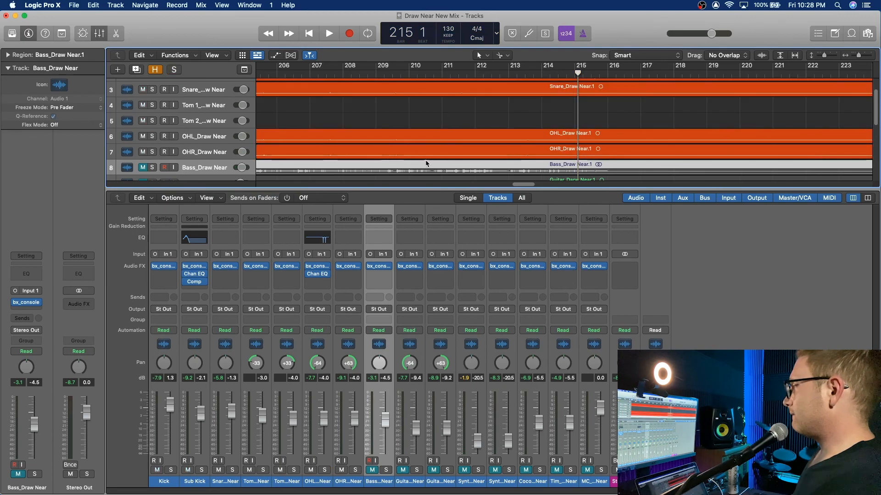
{"action": "left_click", "coordinate": [501, 73]}
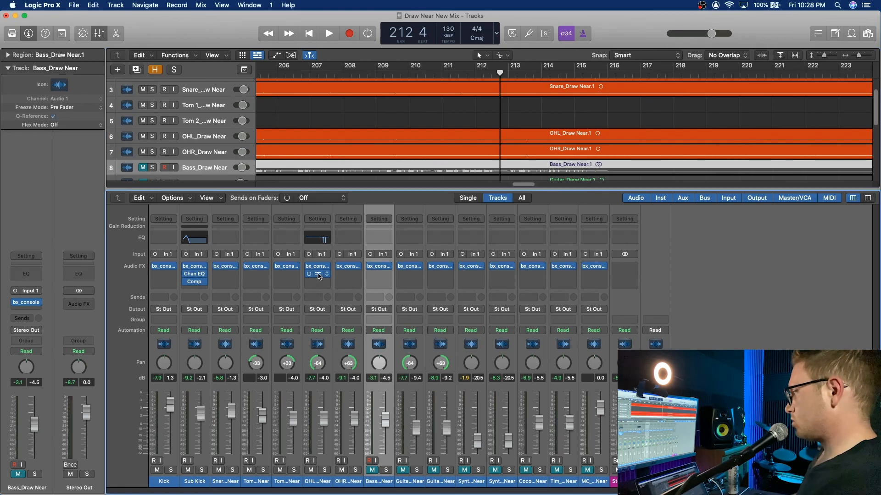
{"action": "left_click_drag", "start_coordinate": [347, 276], "coordinate": [348, 277]}
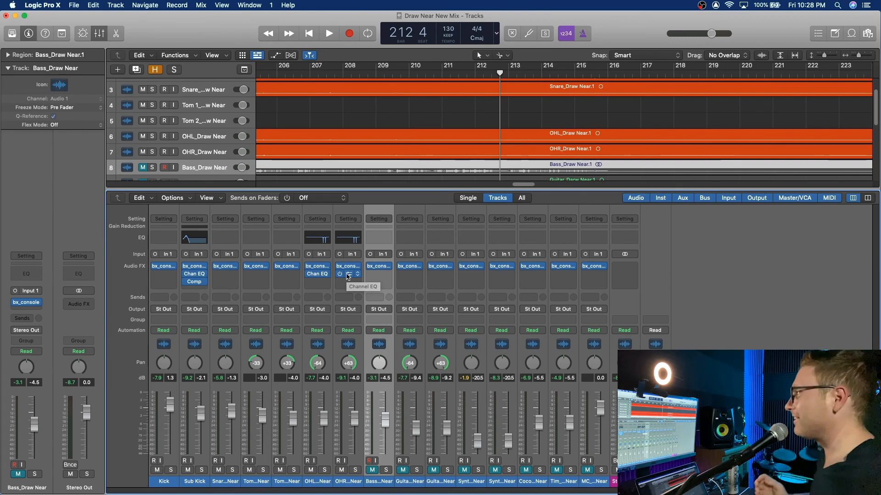
Step: Play the drums briefly from bar 211, and pull the OHL and OHR faders down together to -∞
{"action": "left_click", "coordinate": [458, 76]}
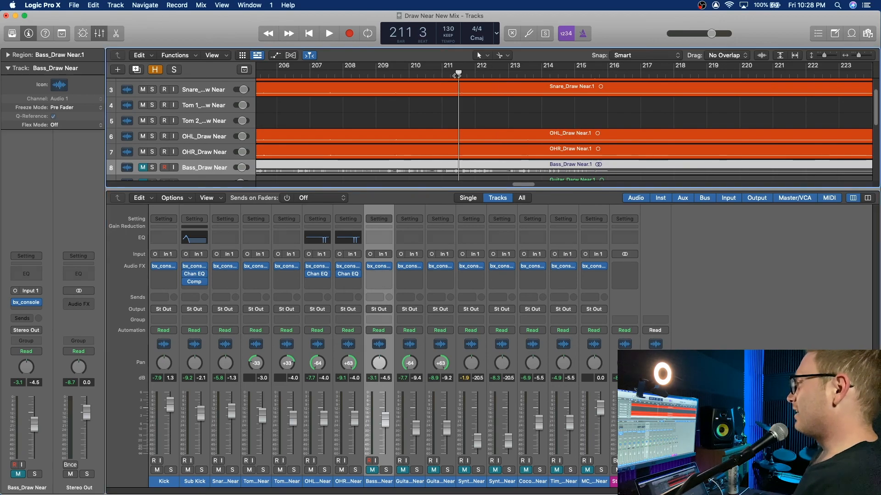
{"action": "key", "text": "space"}
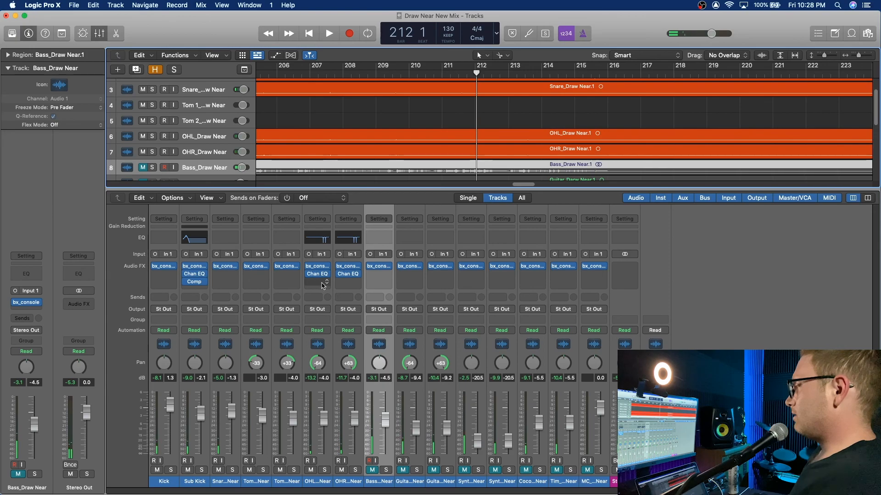
{"action": "left_click", "coordinate": [327, 482]}
{"action": "left_click", "coordinate": [348, 482], "text": "shift"}
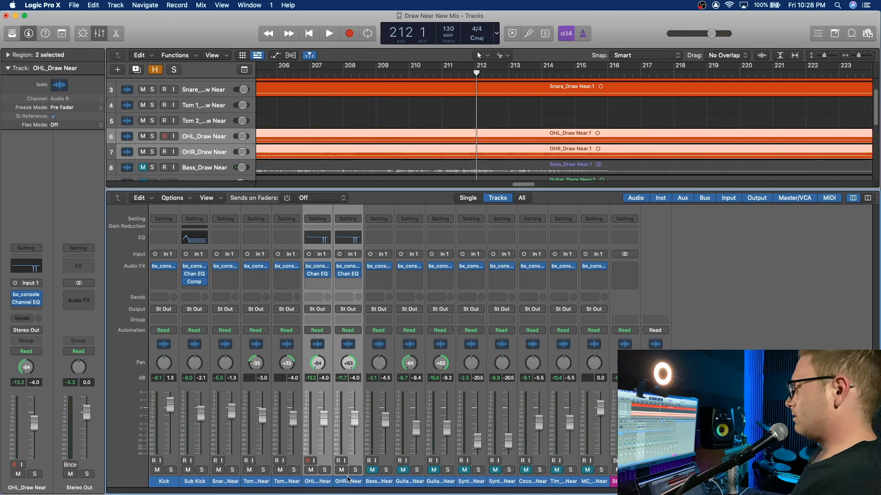
{"action": "left_click_drag", "start_coordinate": [360, 420], "coordinate": [360, 454]}
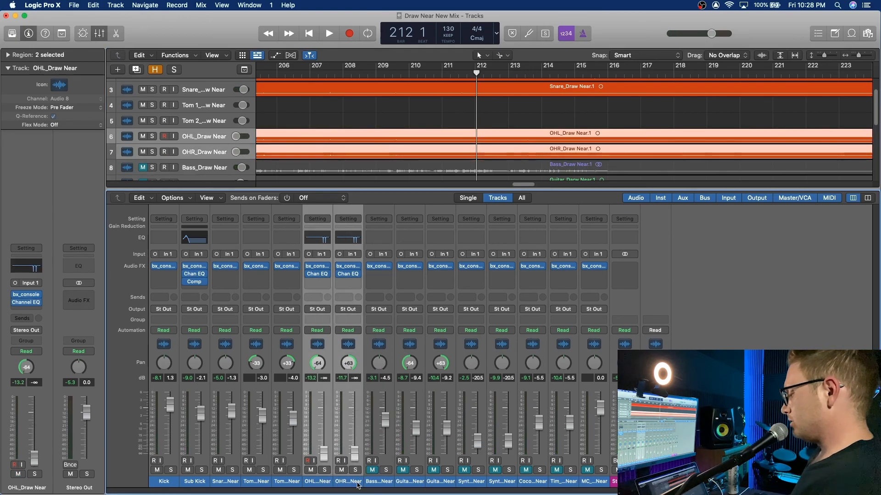
Step: Play the song from bar 202 and bring the linked OHL and OHR faders up to -6.4 dB
{"action": "left_click", "coordinate": [321, 74]}
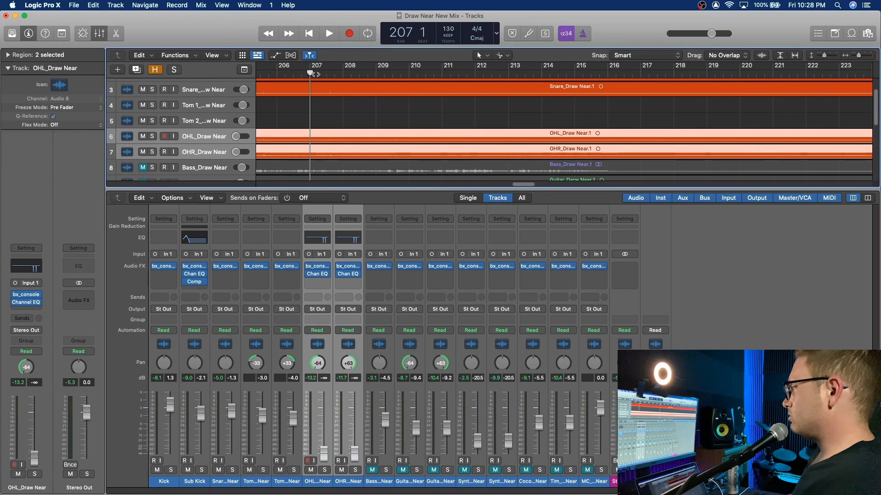
{"action": "scroll", "coordinate": [321, 74], "scroll_direction": "left", "scroll_amount": 5}
{"action": "left_click", "coordinate": [324, 74]}
{"action": "key", "text": "space"}
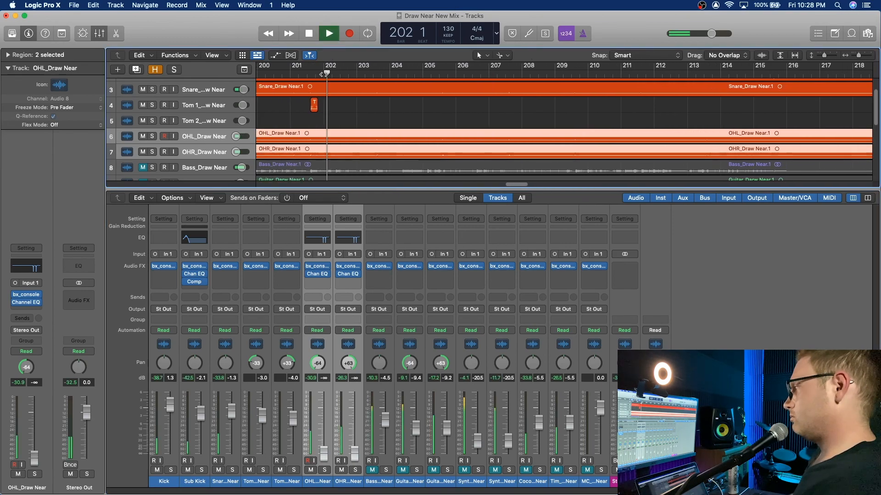
{"action": "left_click_drag", "start_coordinate": [323, 454], "coordinate": [323, 423]}
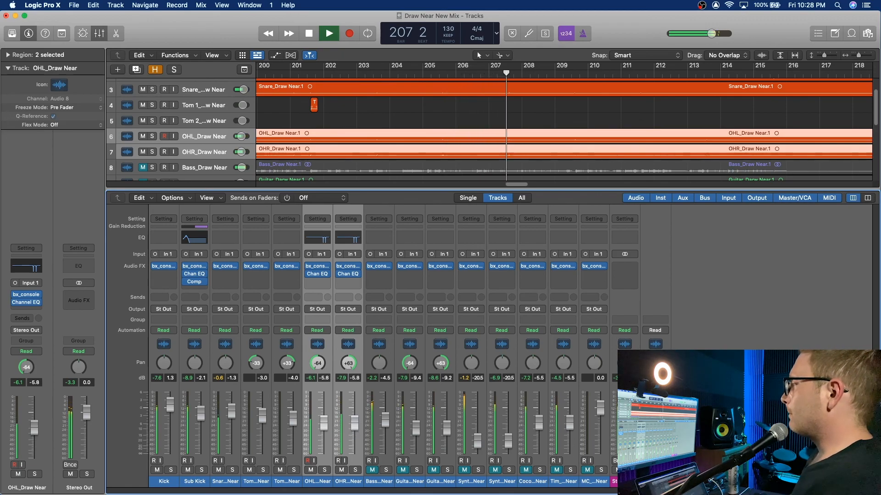
{"action": "left_click_drag", "start_coordinate": [354, 423], "coordinate": [356, 428]}
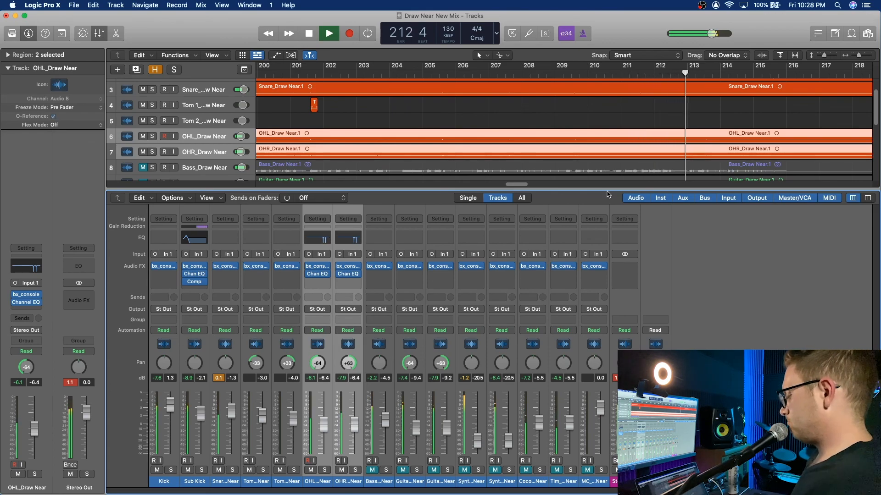
Step: Hide the mixer to see the whole arrangement, and play the song from bar 169
{"action": "key", "text": "x"}
{"action": "left_click_drag", "start_coordinate": [858, 55], "coordinate": [851, 58]}
{"action": "key", "text": "space"}
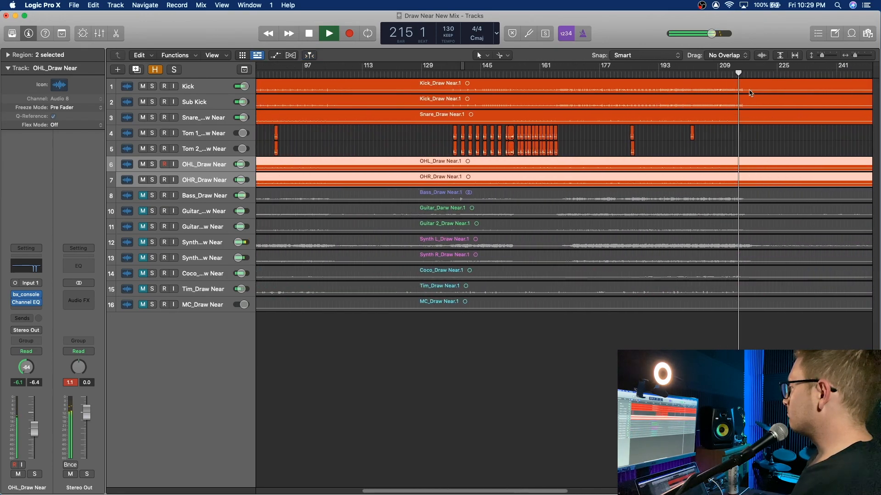
{"action": "scroll", "coordinate": [779, 88], "scroll_direction": "left", "scroll_amount": 3}
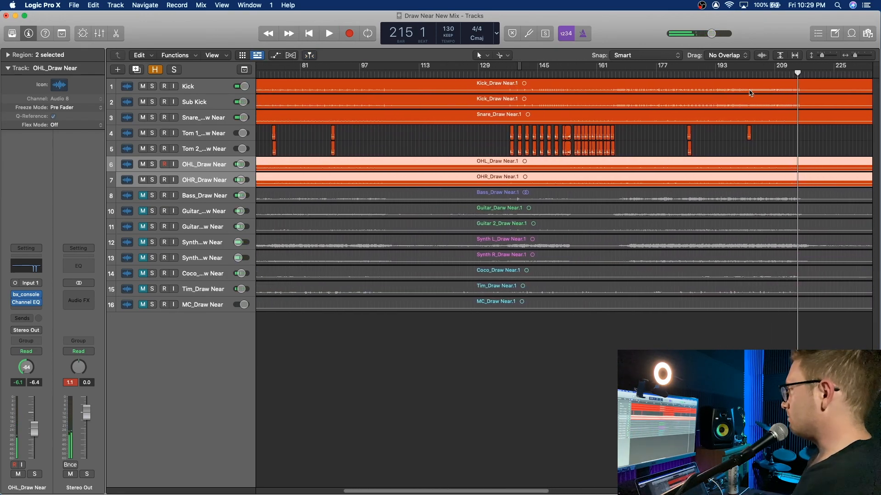
{"action": "scroll", "coordinate": [729, 94], "scroll_direction": "right", "scroll_amount": 3}
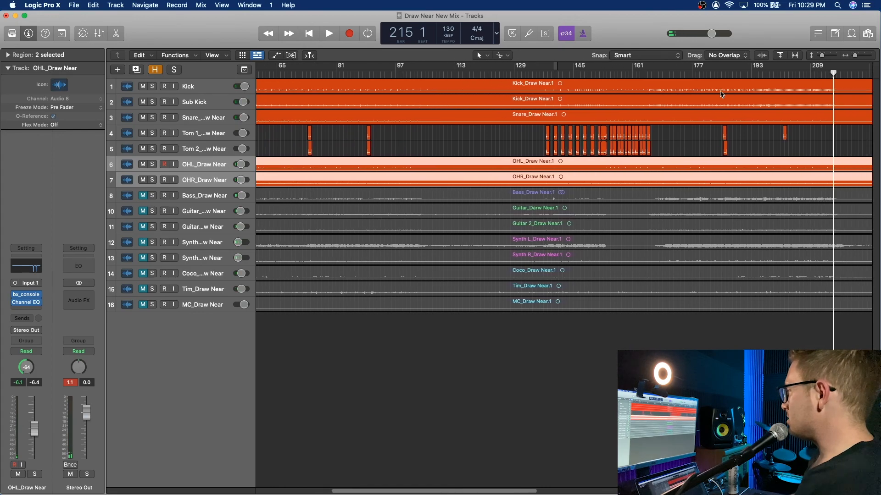
{"action": "scroll", "coordinate": [721, 94], "scroll_direction": "right", "scroll_amount": 1}
{"action": "left_click", "coordinate": [600, 72]}
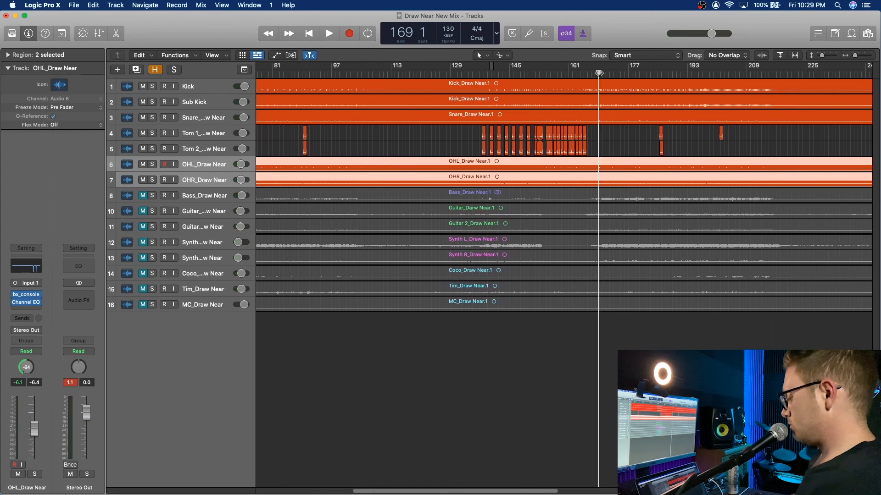
{"action": "key", "text": "space"}
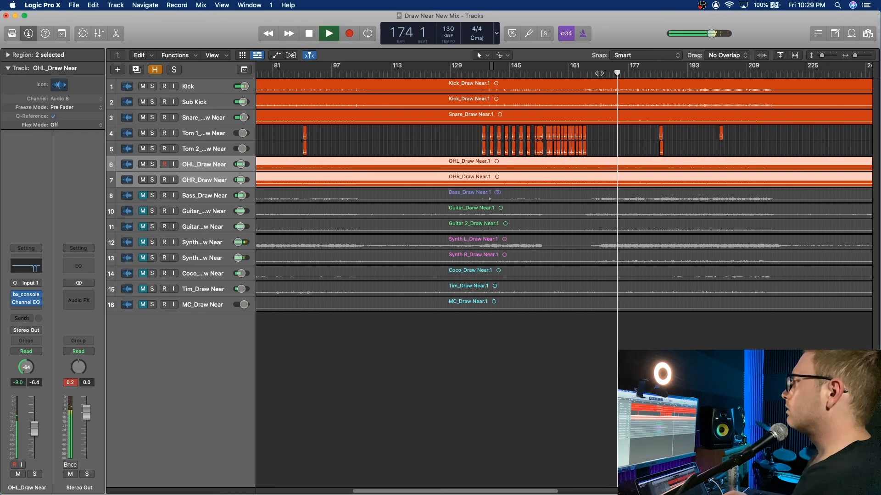
Step: Show the mixer again, lower the OHL and OHR faders together to -9.4 dB during playback, and stop
{"action": "key", "text": "x"}
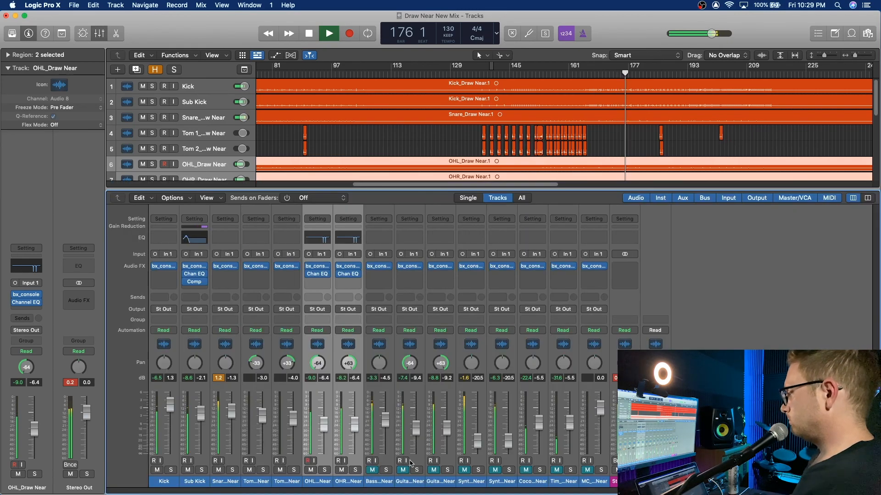
{"action": "mouse_move", "coordinate": [354, 424]}
{"action": "left_mouse_down"}
{"action": "mouse_move", "coordinate": [364, 450]}
{"action": "mouse_move", "coordinate": [367, 432]}
{"action": "left_mouse_up"}
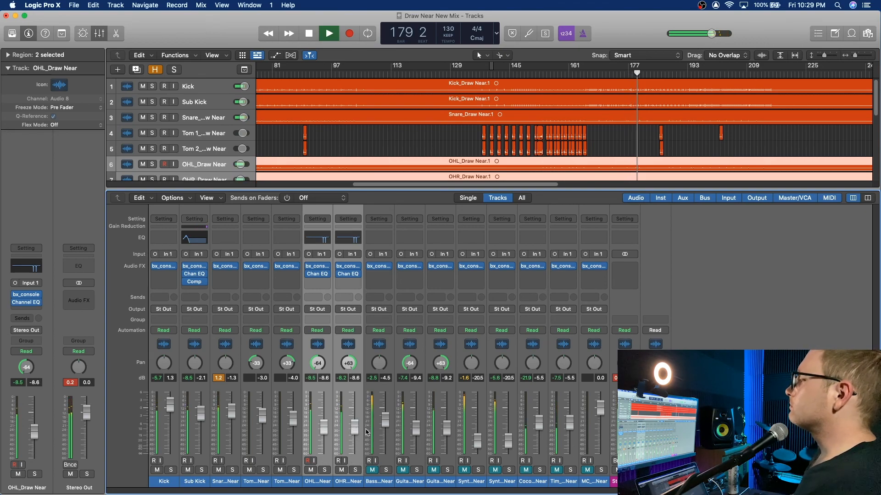
{"action": "left_click_drag", "start_coordinate": [353, 431], "coordinate": [352, 430]}
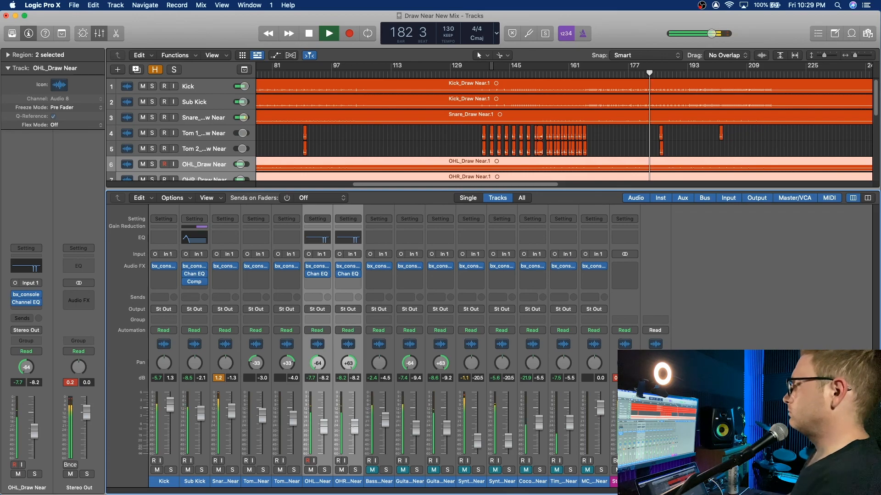
{"action": "left_click_drag", "start_coordinate": [353, 429], "coordinate": [355, 432]}
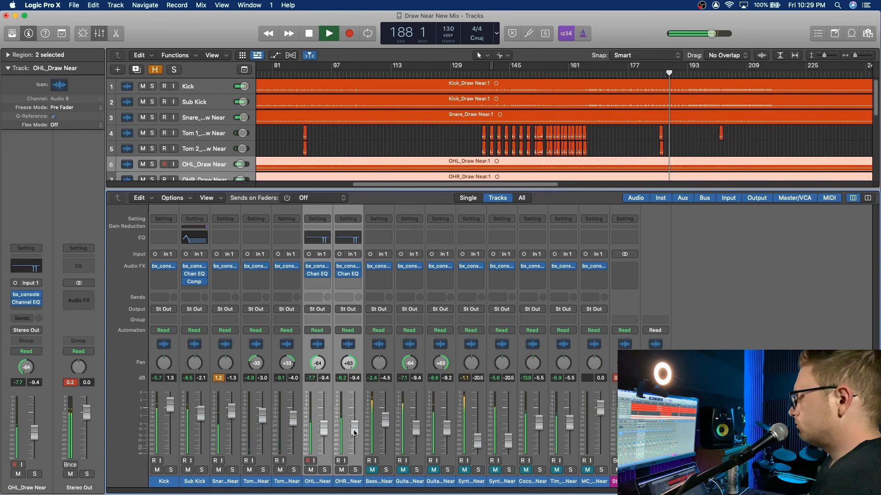
{"action": "key", "text": "space"}
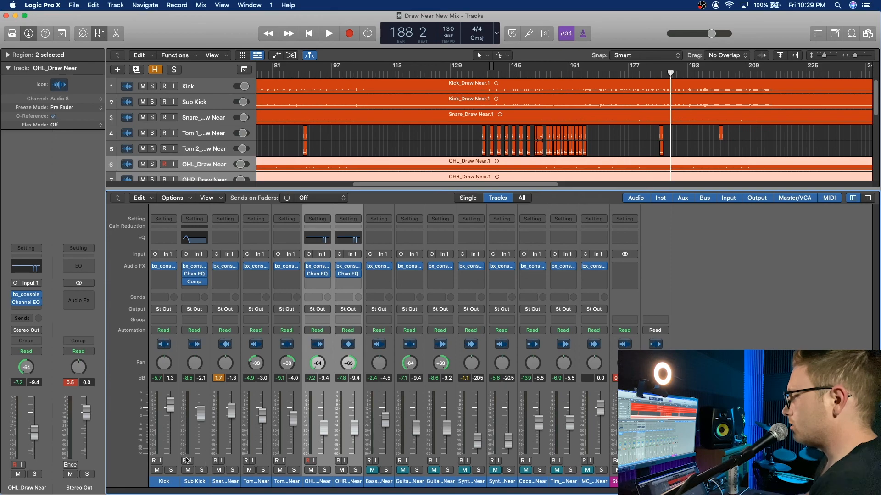
Step: Select all drum channels from Kick through OHR and route their outputs together to Bus 1
{"action": "left_click_drag", "start_coordinate": [163, 481], "coordinate": [356, 485]}
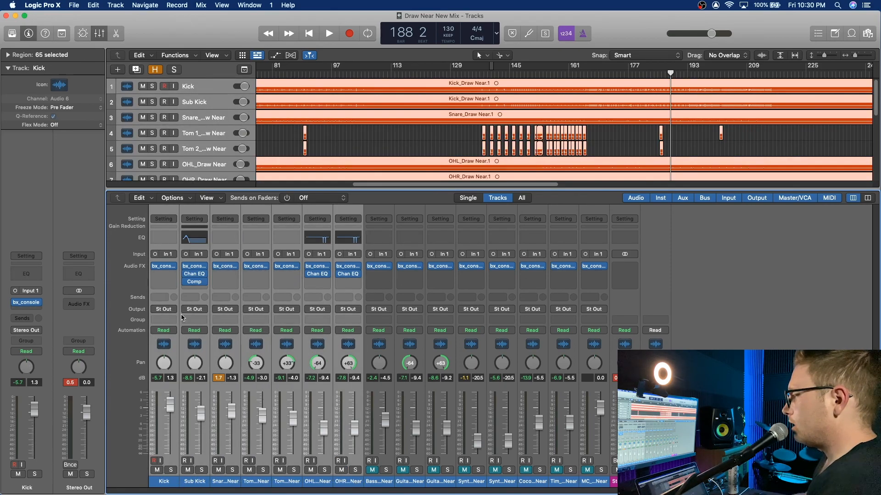
{"action": "left_click", "coordinate": [168, 310]}
{"action": "mouse_move", "coordinate": [179, 342]}
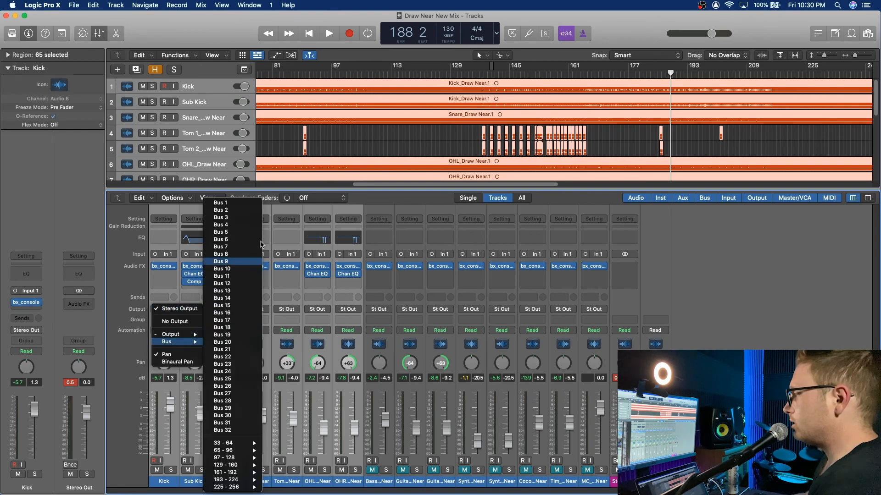
{"action": "left_click", "coordinate": [247, 204]}
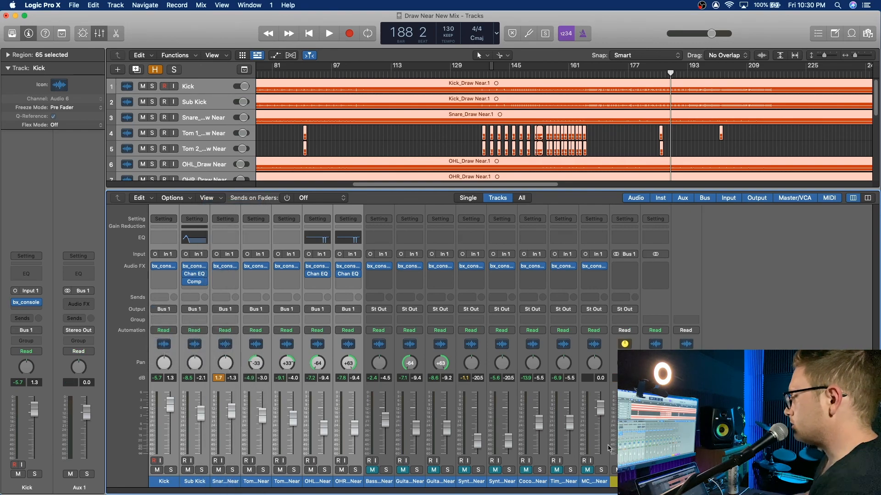
Step: Rename the Bus 1 aux channel as Drums and deselect it
{"action": "double_click", "coordinate": [624, 482]}
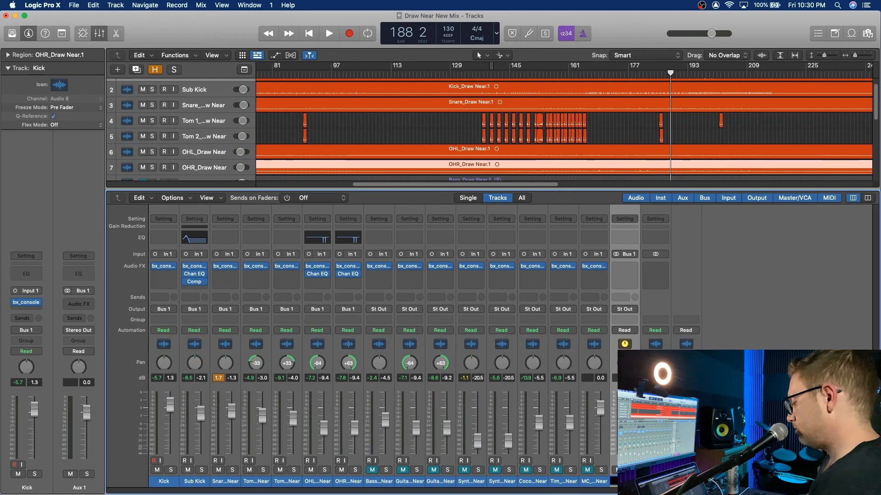
{"action": "type", "text": "Drums"}
{"action": "key", "text": "Return"}
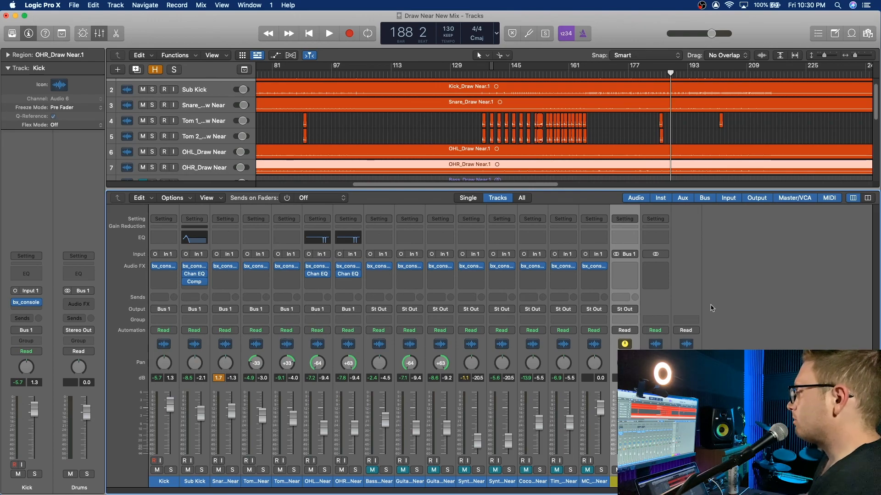
{"action": "left_click", "coordinate": [737, 301]}
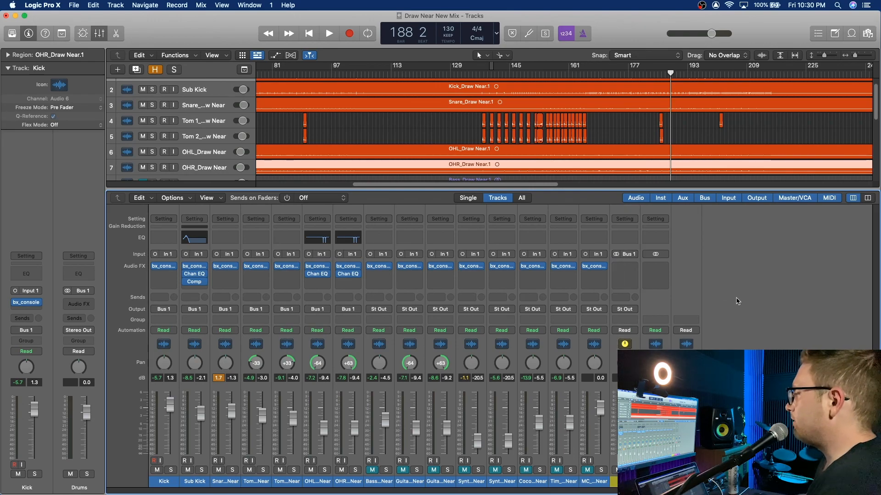
Step: Insert the bx_townhouse Buss Compressor as the first audio effect on the Drums aux channel
{"action": "left_click", "coordinate": [624, 267]}
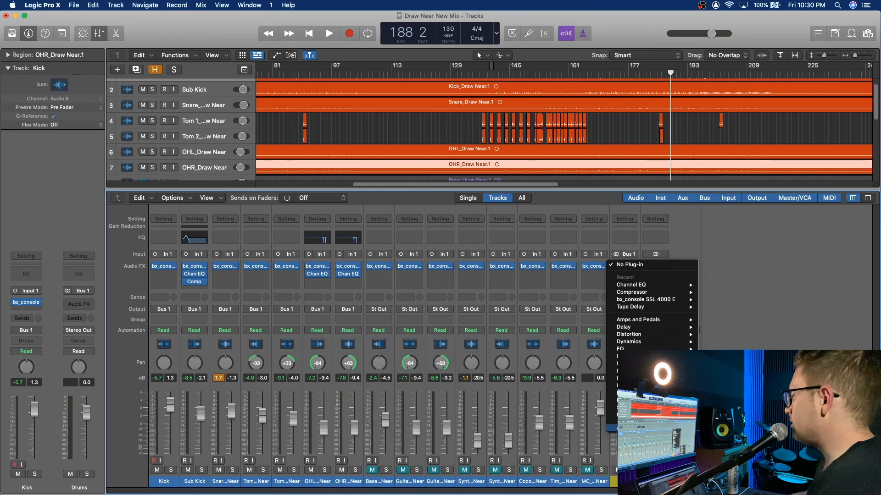
{"action": "mouse_move", "coordinate": [729, 458]}
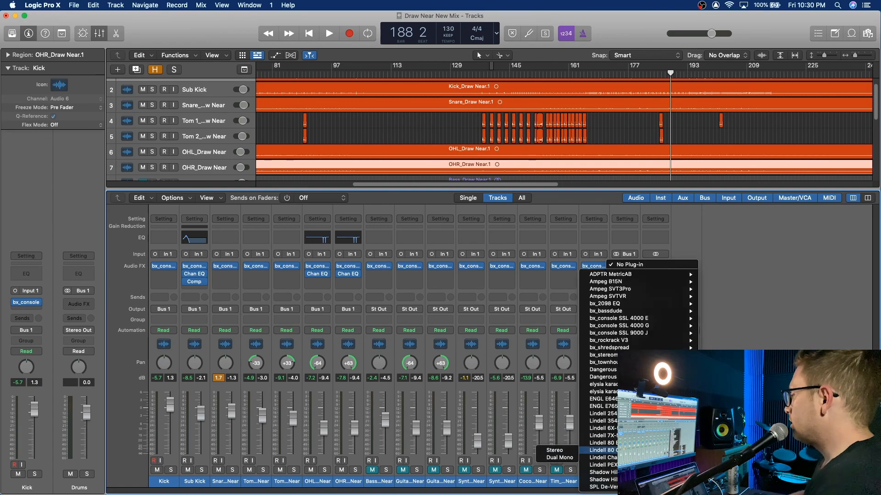
{"action": "mouse_move", "coordinate": [601, 436]}
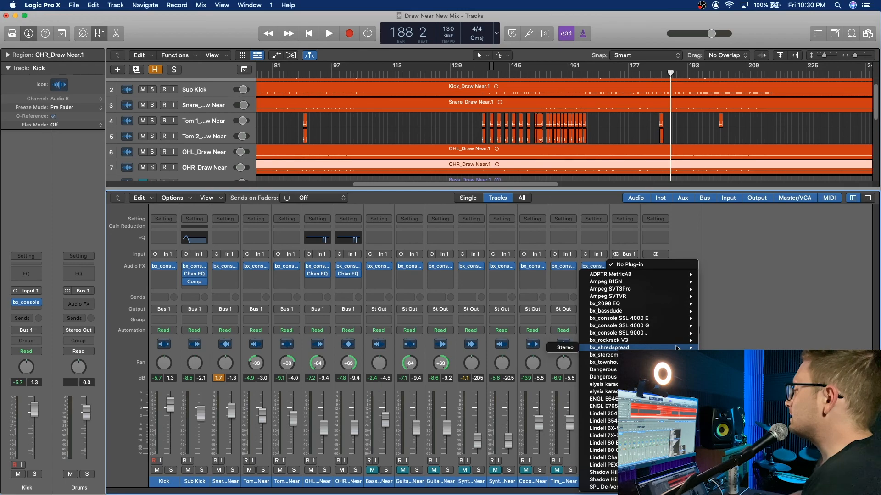
{"action": "mouse_move", "coordinate": [596, 362]}
{"action": "left_click", "coordinate": [560, 366]}
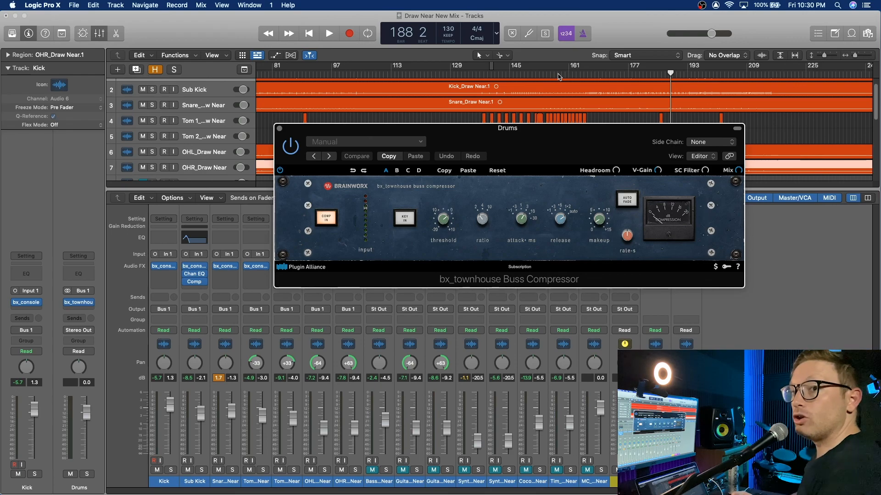
Step: Play the song from about bar 168, adjust the Drums bus compressor's attack and threshold, close its window and stop playback
{"action": "left_click", "coordinate": [597, 72]}
{"action": "key", "text": "space"}
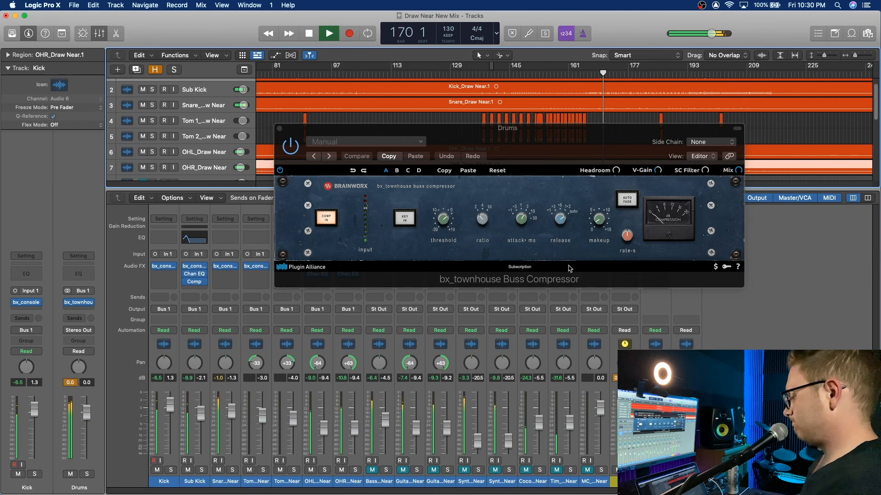
{"action": "left_click", "coordinate": [522, 222]}
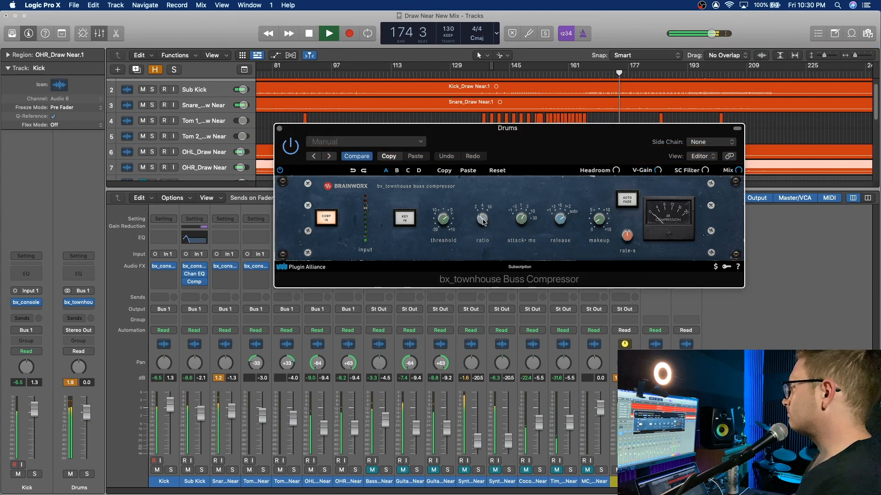
{"action": "left_click", "coordinate": [443, 221]}
{"action": "left_click_drag", "start_coordinate": [444, 230], "coordinate": [448, 239]}
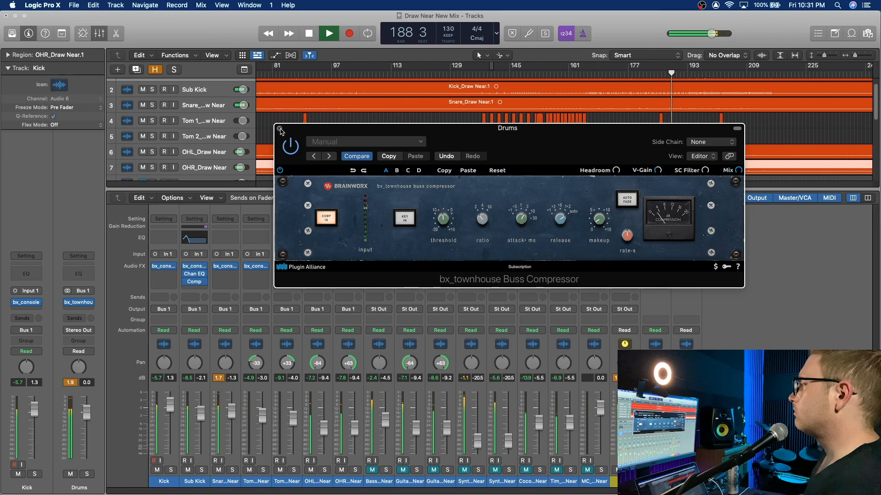
{"action": "left_click", "coordinate": [279, 130]}
{"action": "key", "text": "space"}
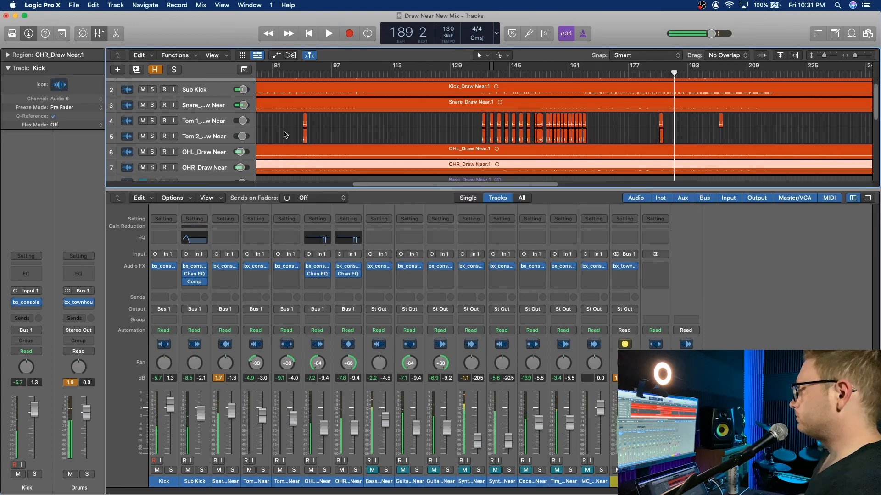